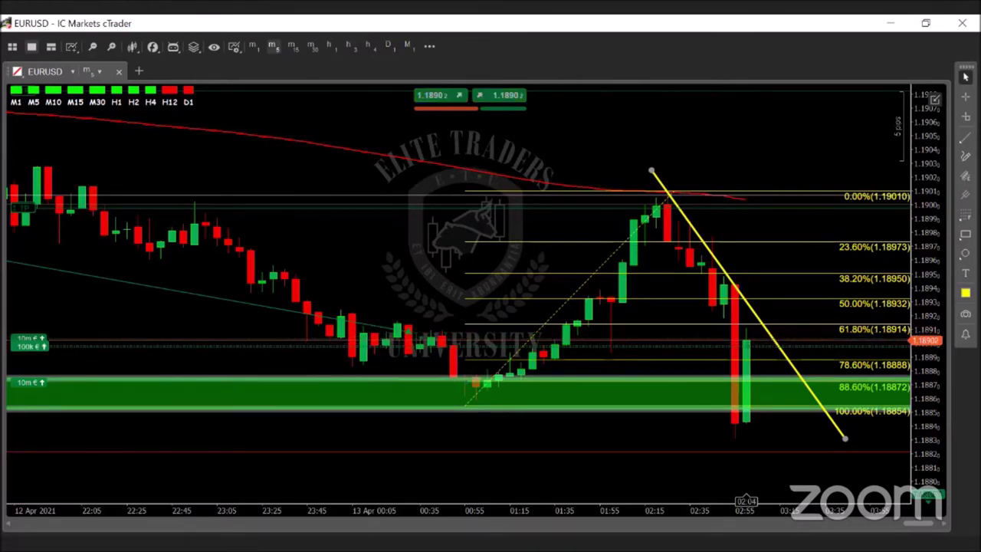
Zoom the EURUSD 5-minute chart out to show candles back to midday 12 April
click(505, 362)
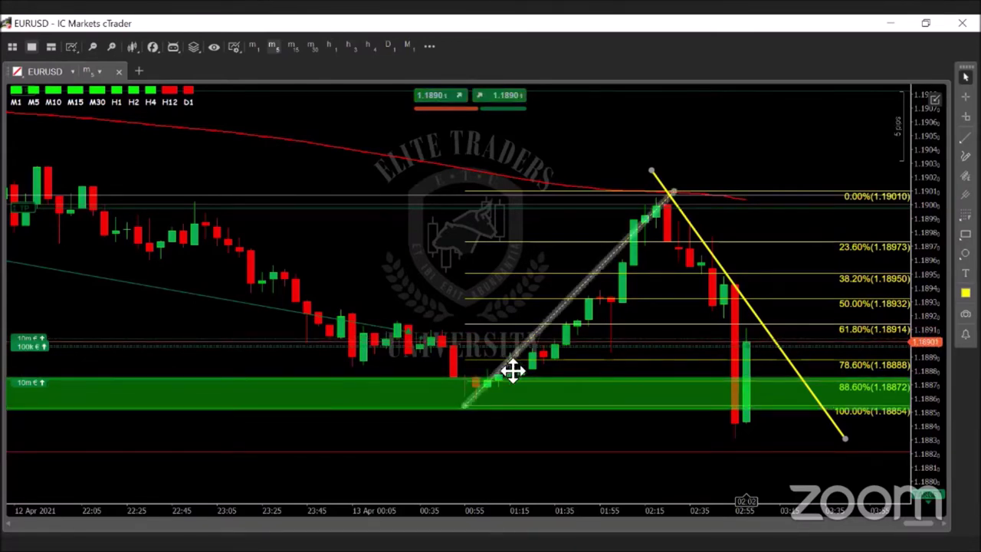
click(519, 377)
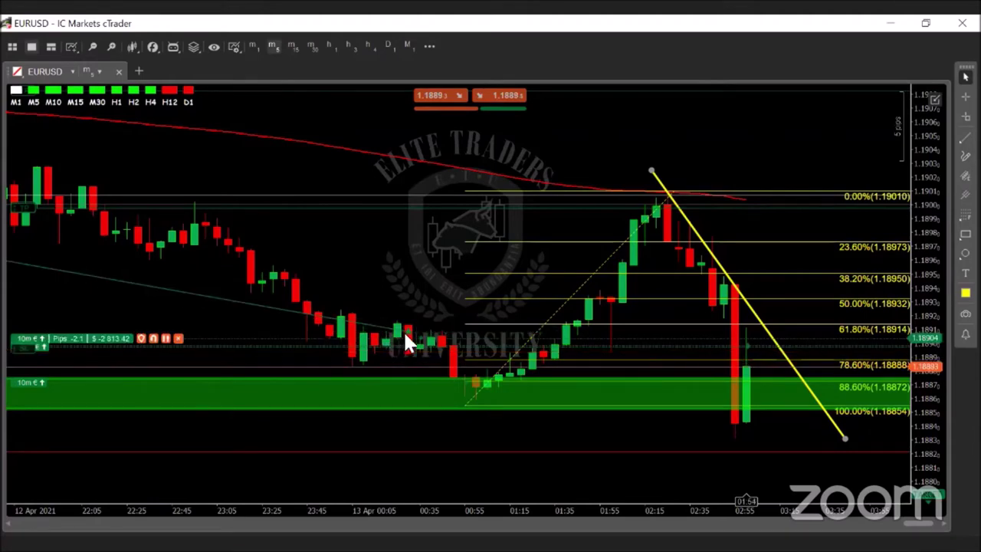
drag(359, 509, 238, 474)
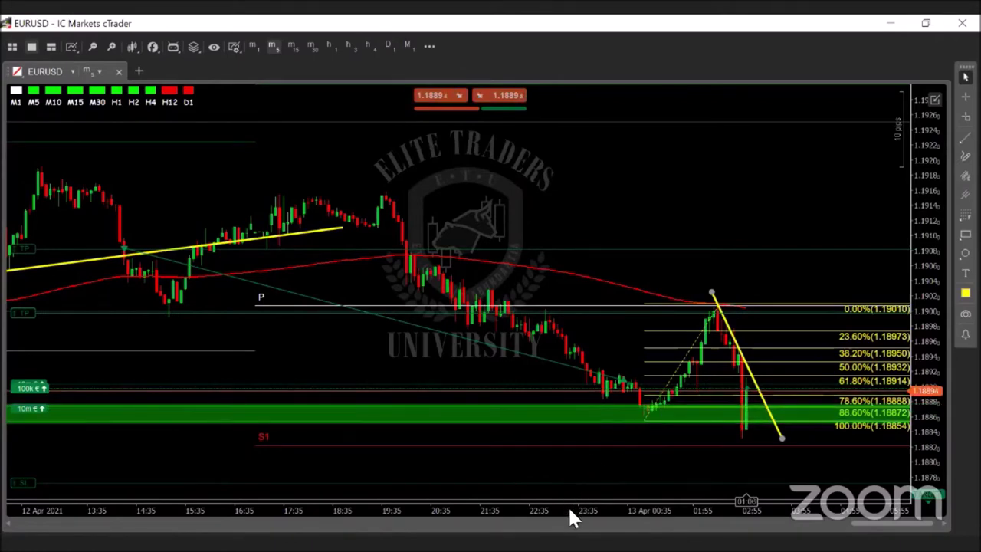
scroll(567, 505, down, 1)
scroll(571, 518, down, 1)
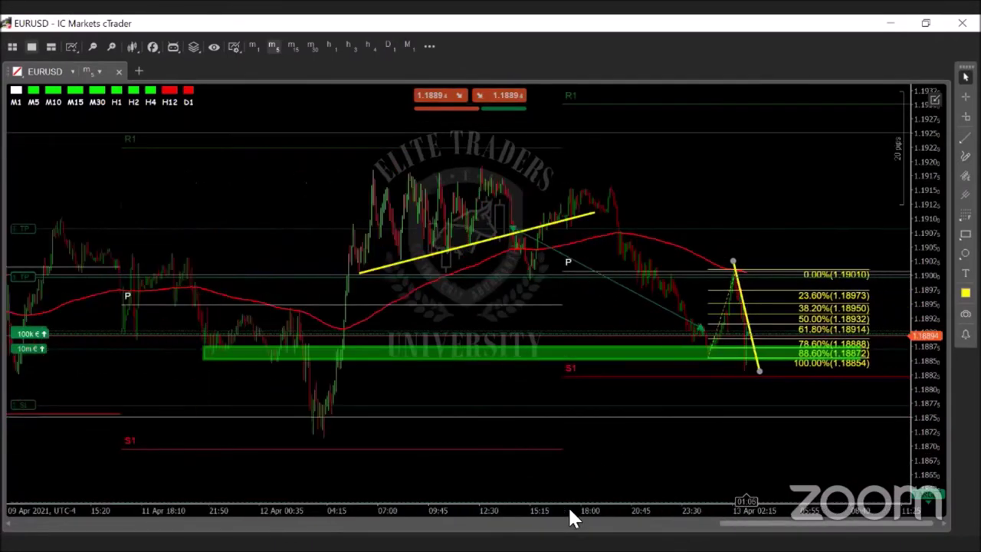
click(327, 415)
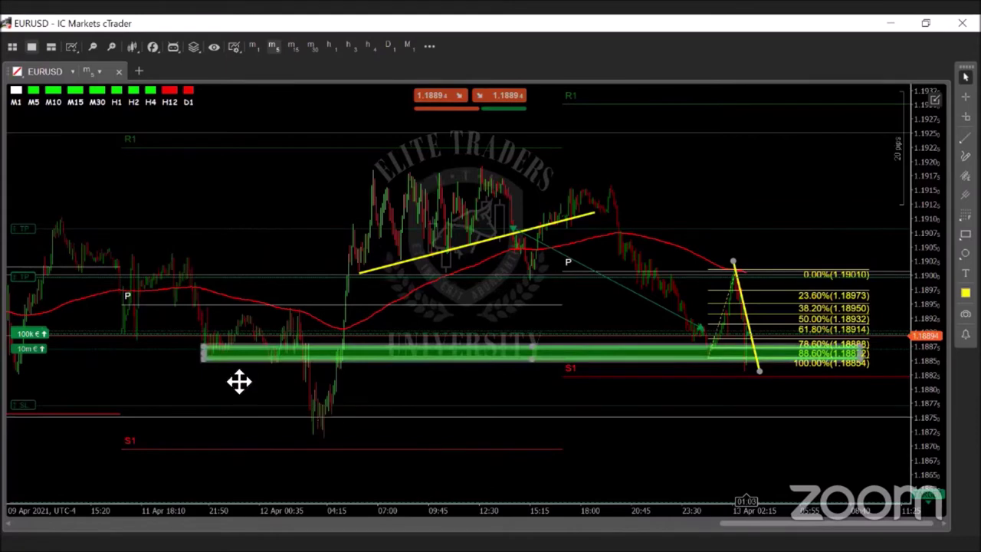
mouse_move(215, 354)
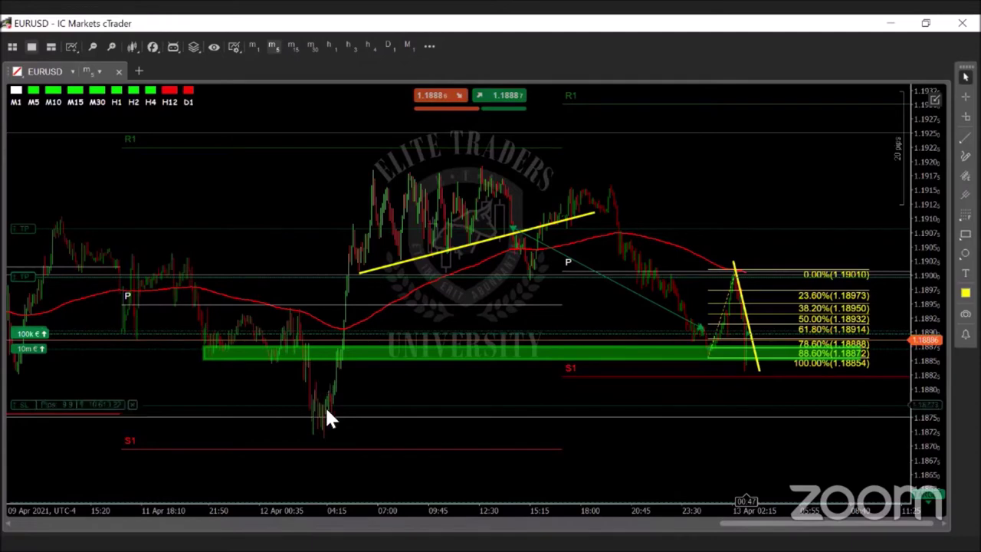
mouse_move(355, 337)
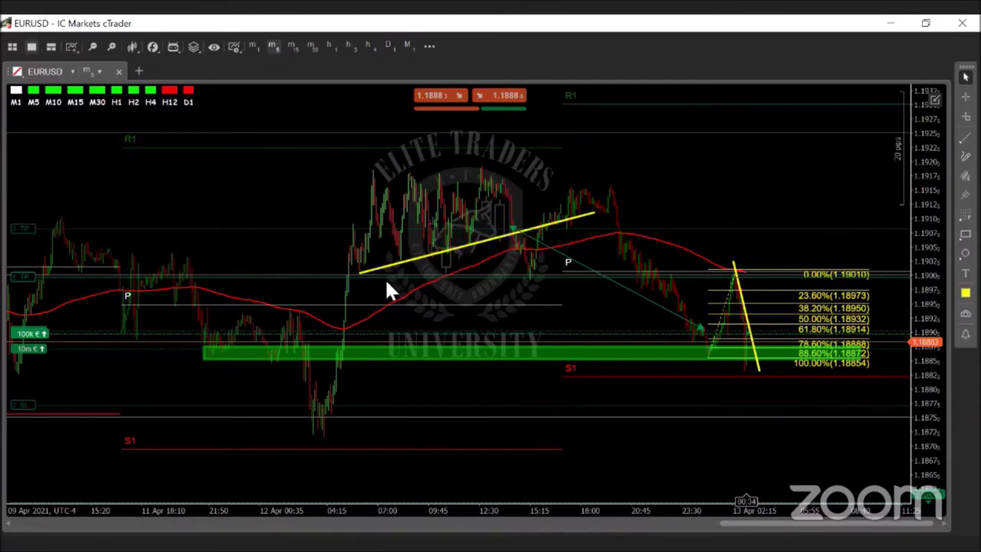
click(525, 239)
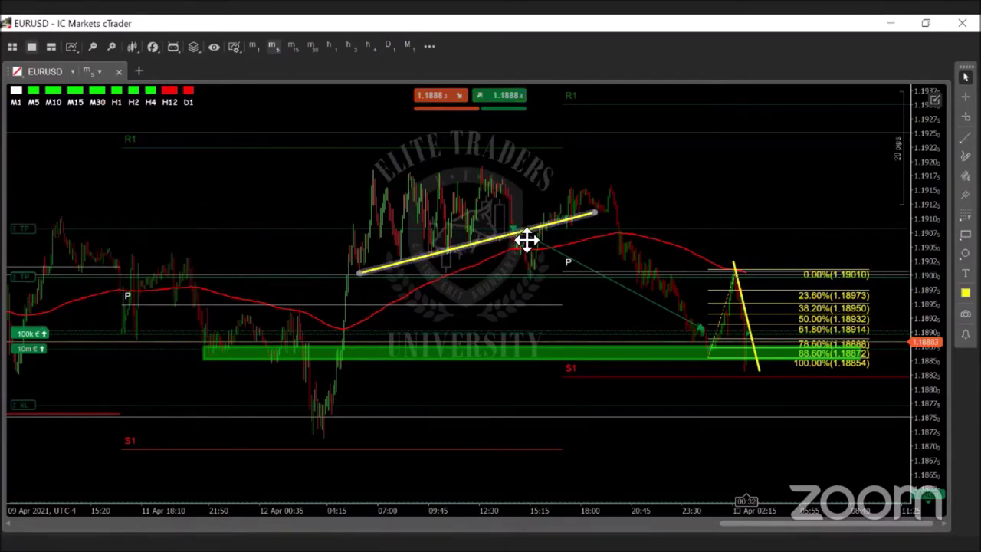
click(639, 407)
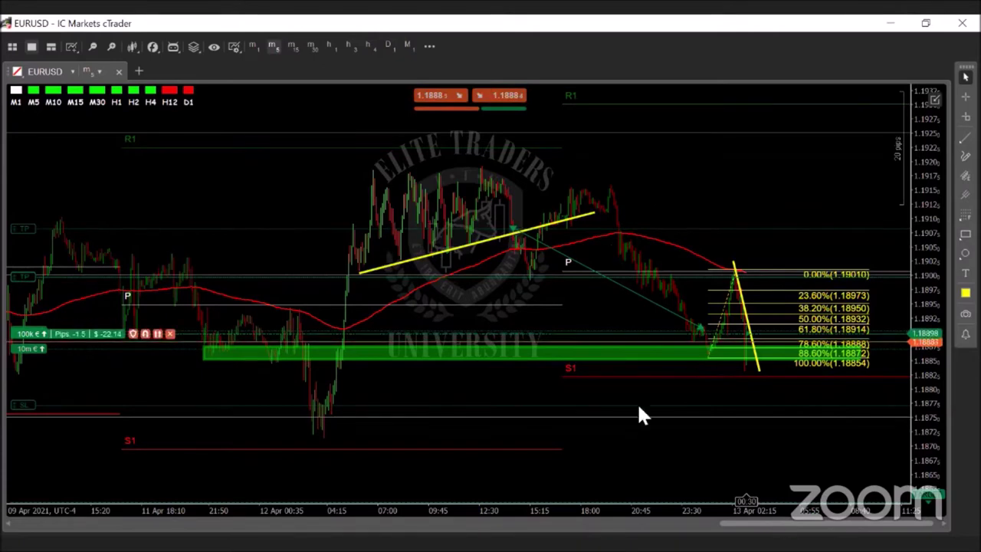
drag(613, 510, 661, 510)
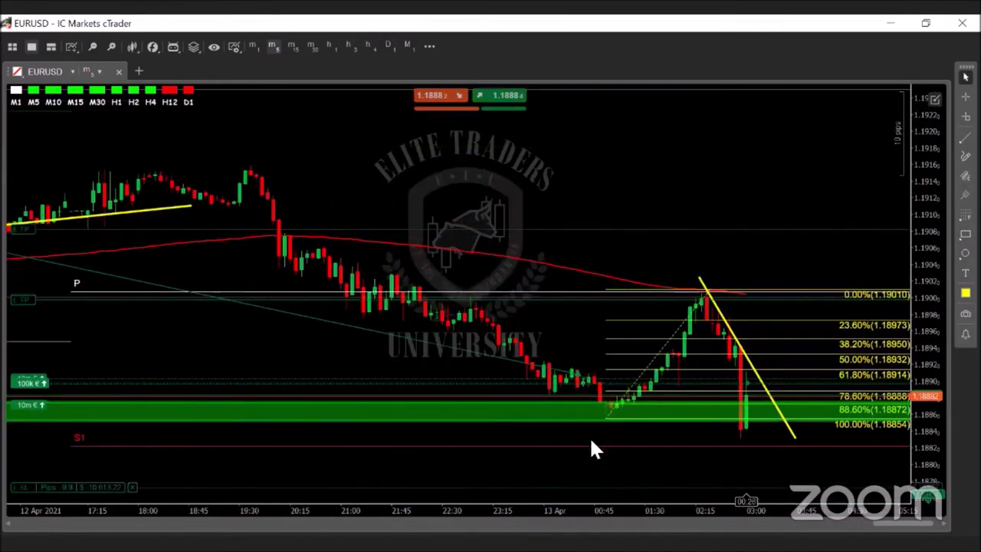
click(638, 399)
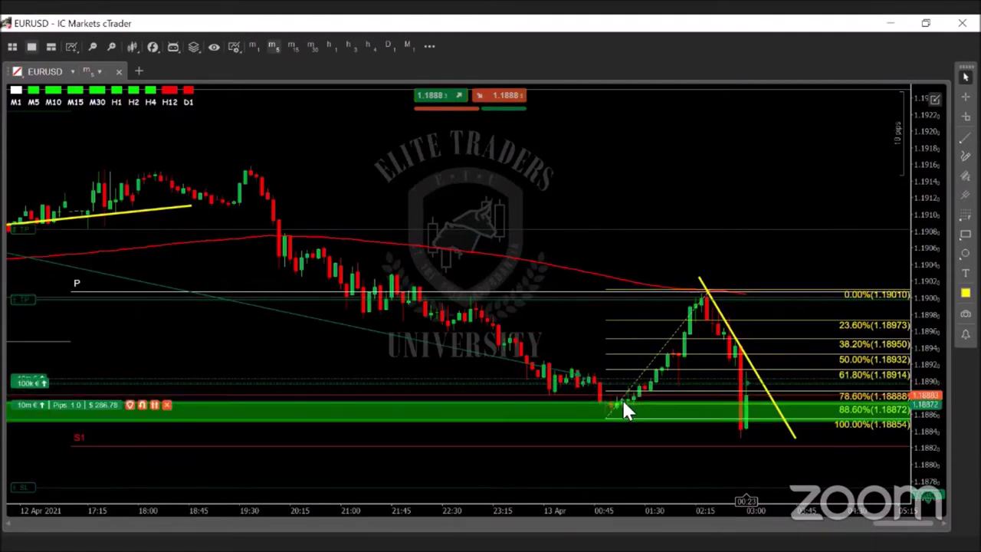
click(686, 342)
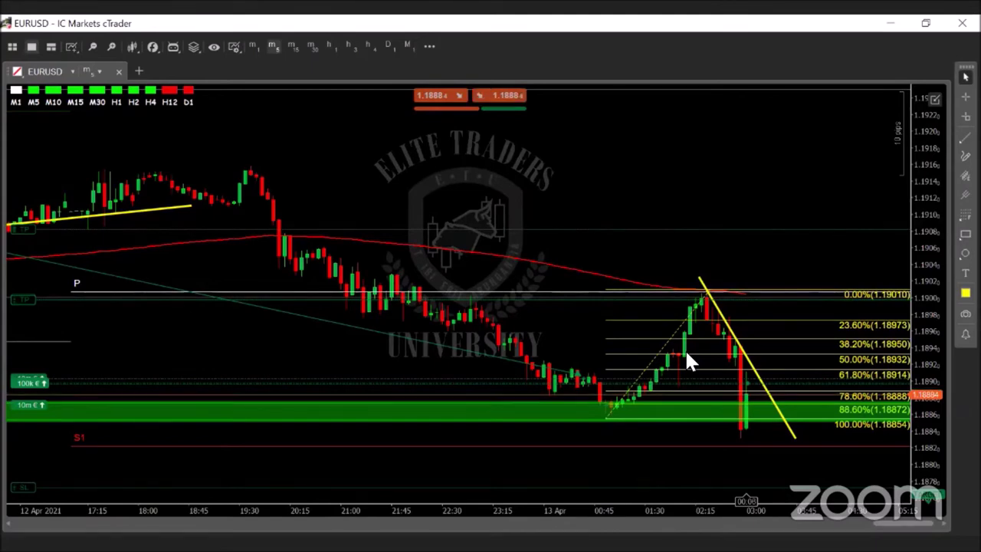
mouse_move(613, 407)
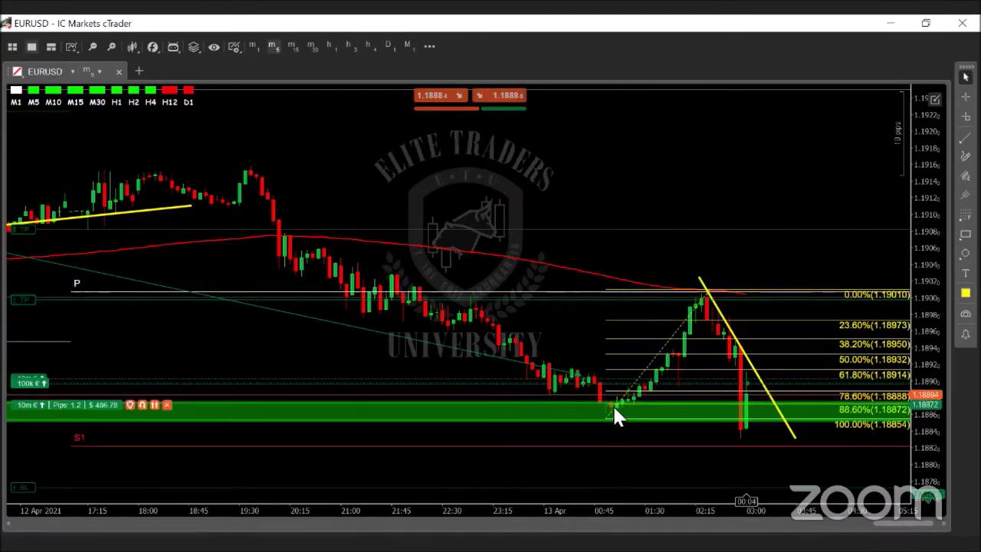
mouse_move(630, 393)
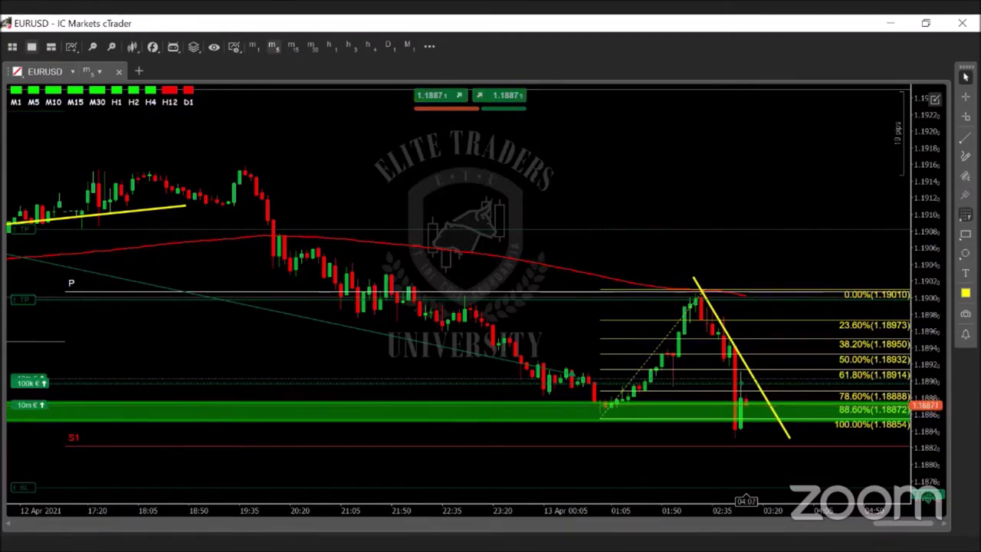
click(897, 158)
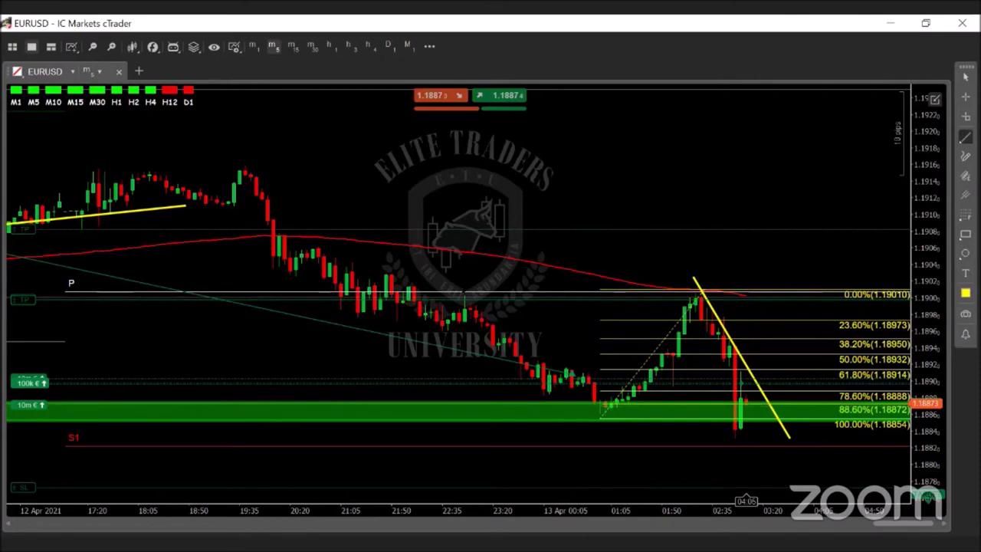
click(447, 272)
drag(617, 397, 626, 402)
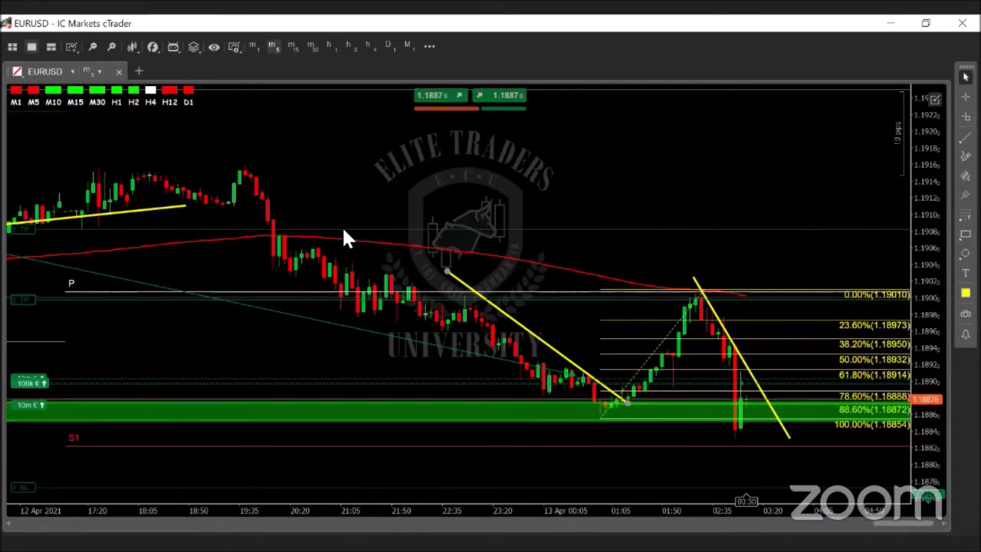
click(696, 309)
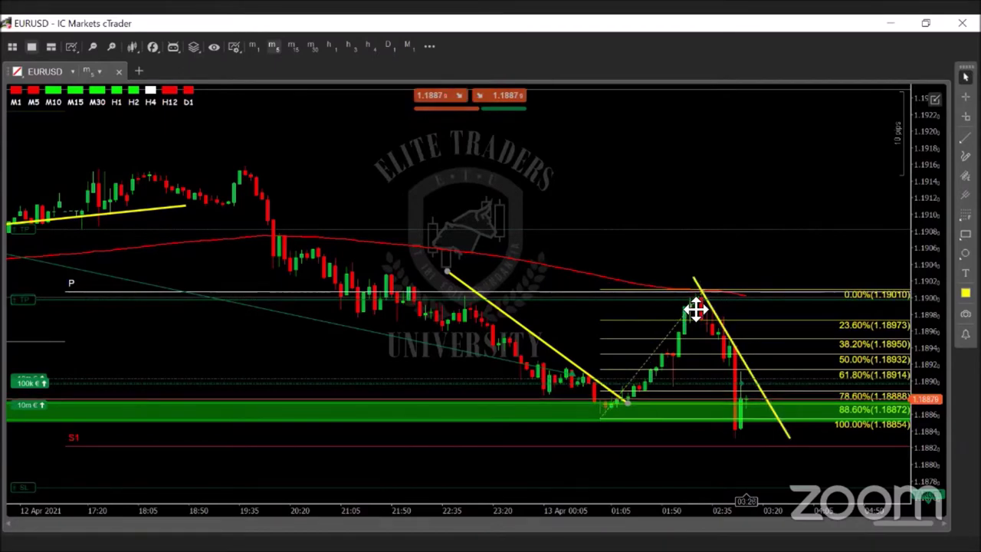
click(691, 313)
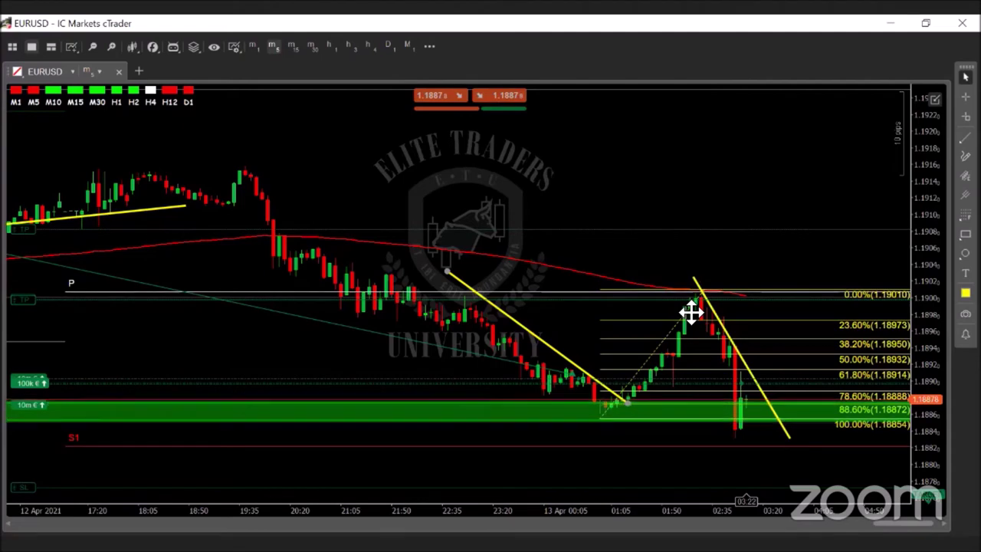
click(691, 313)
click(685, 307)
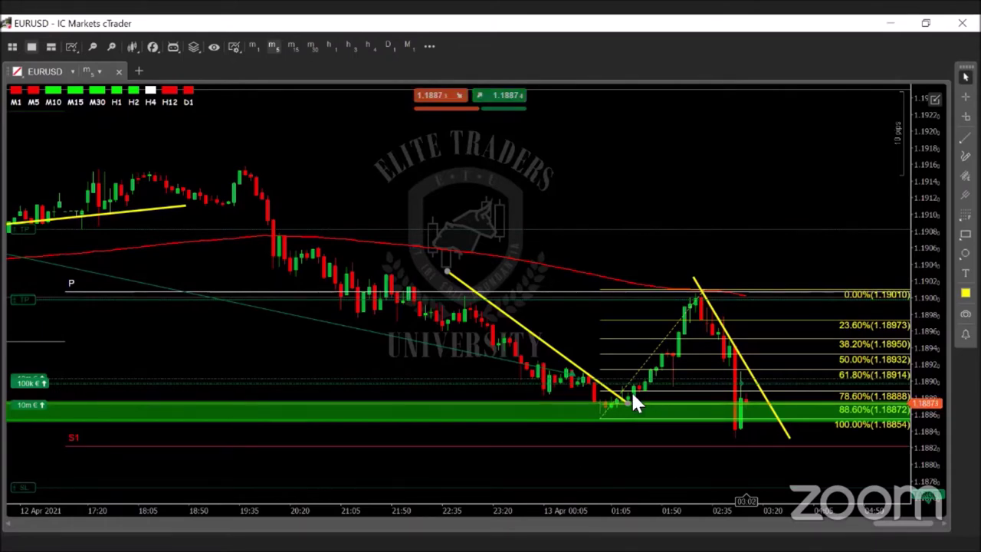
Select and deselect the Fibonacci base line, then put the chart in crosshair mode
click(694, 314)
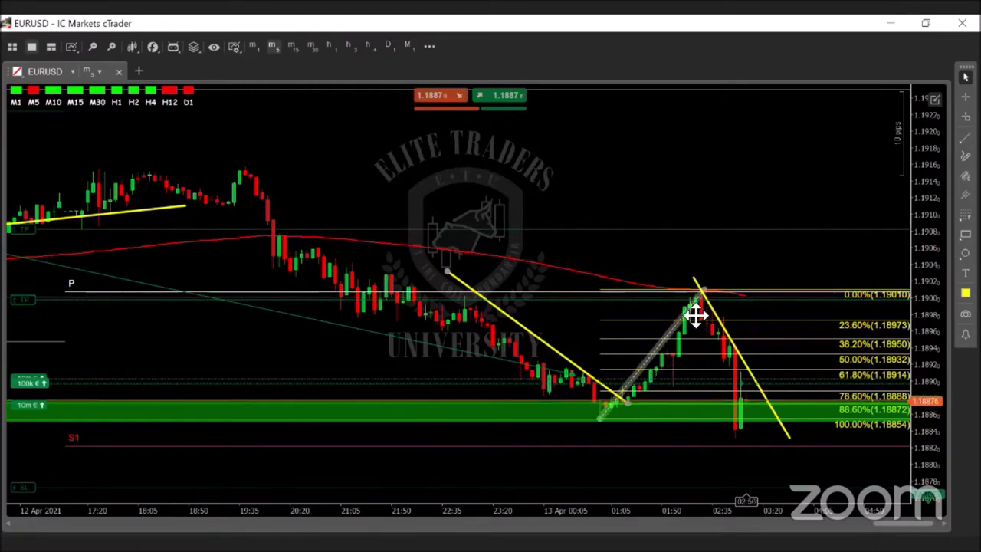
click(588, 387)
mouse_move(548, 383)
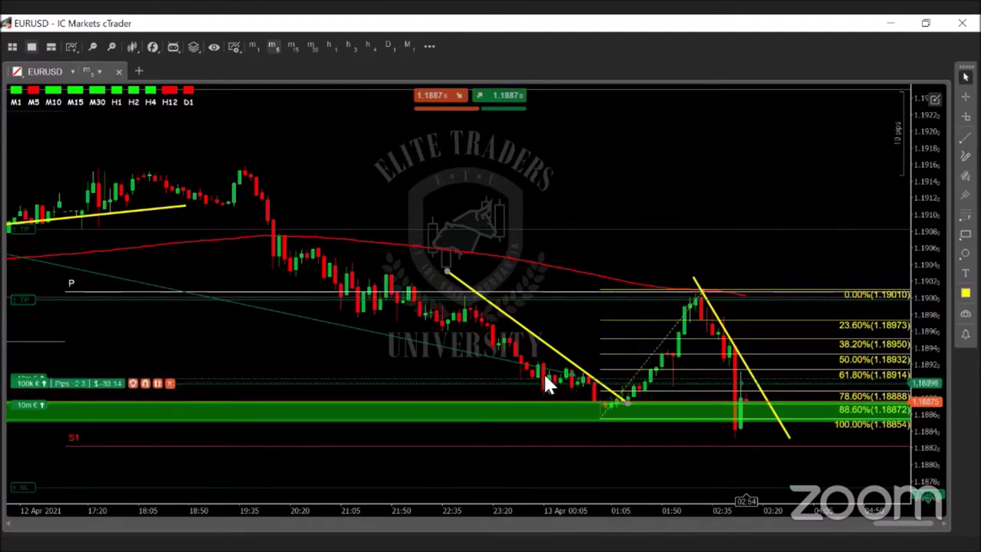
mouse_move(627, 406)
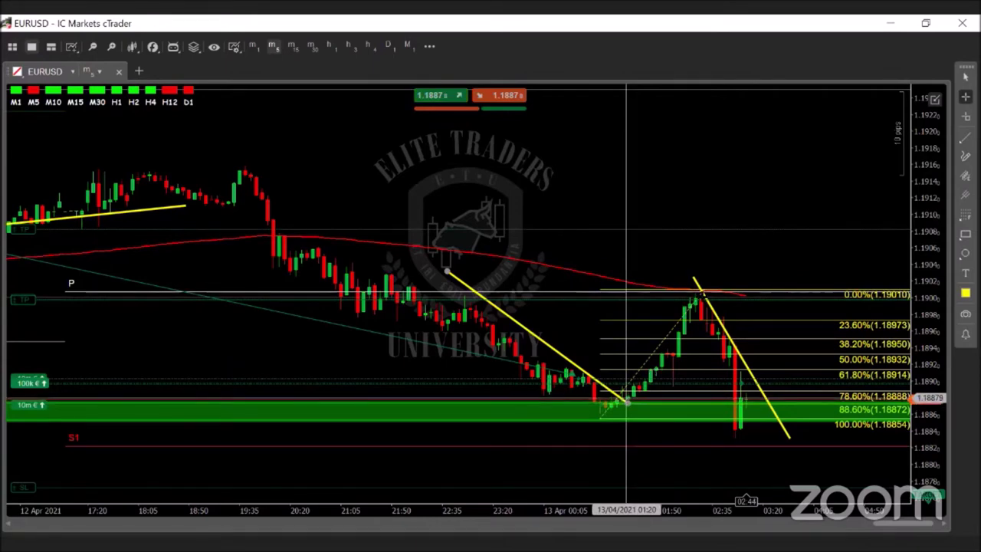
Measure from the 01:20 swing low to the 1.19008 high: 12.9 pips over 13 periods
click(702, 293)
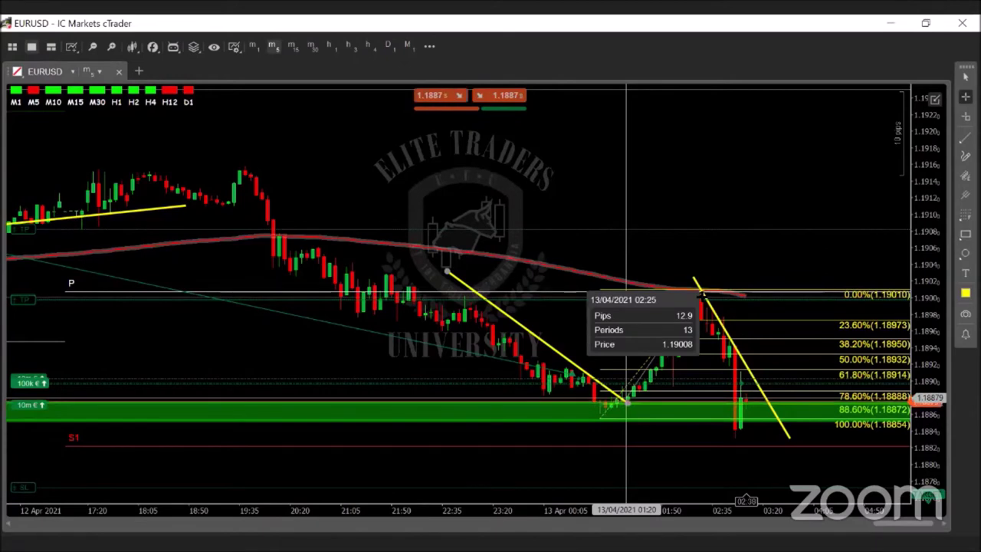
click(627, 402)
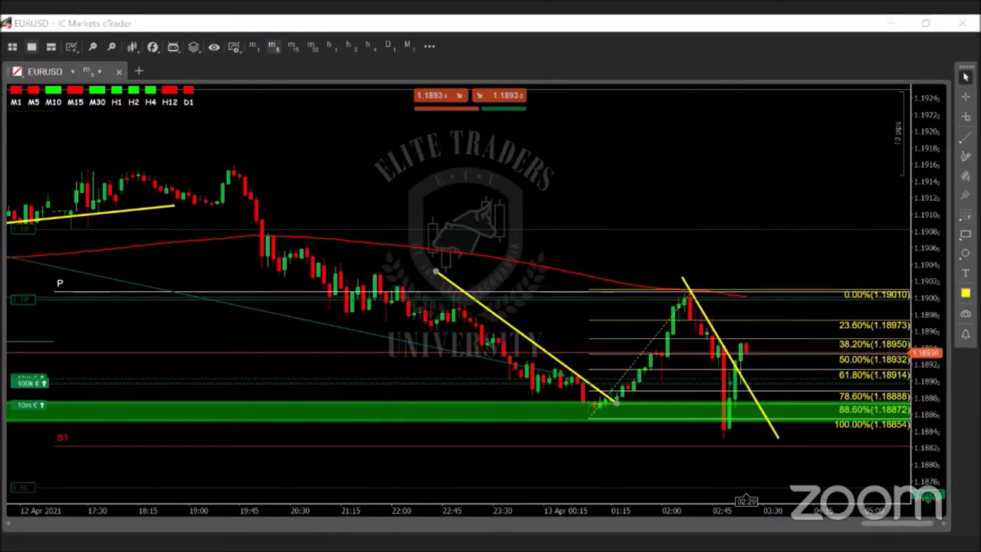
Show the pips and profit of the 100k € position
click(440, 381)
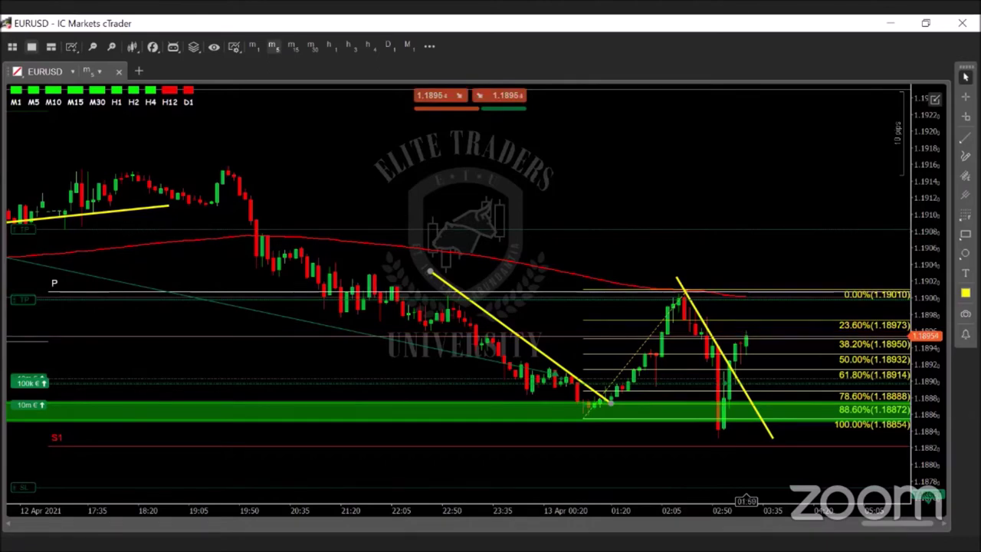
Add the Round Numbers custom indicator, changing StepPips from 100 to 25
right_click(625, 164)
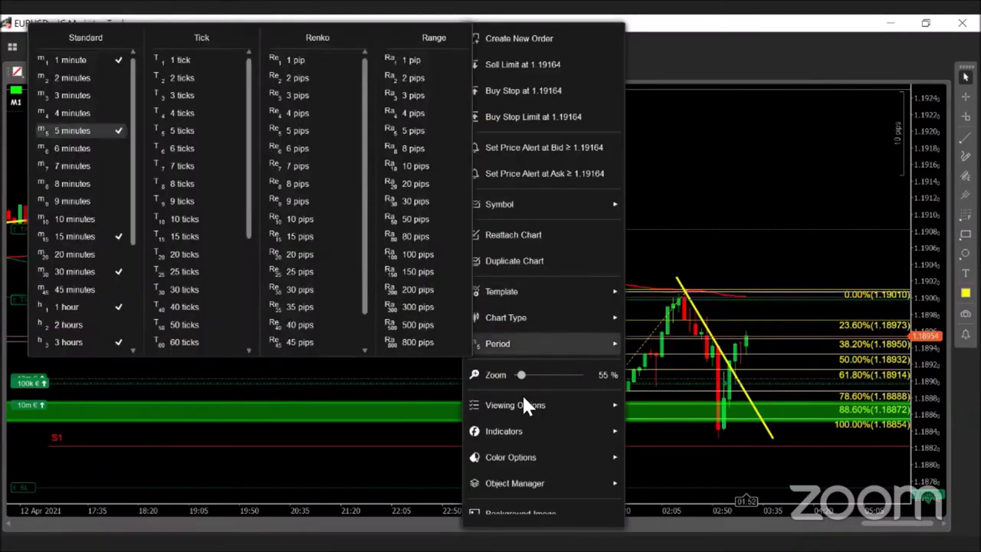
mouse_move(526, 428)
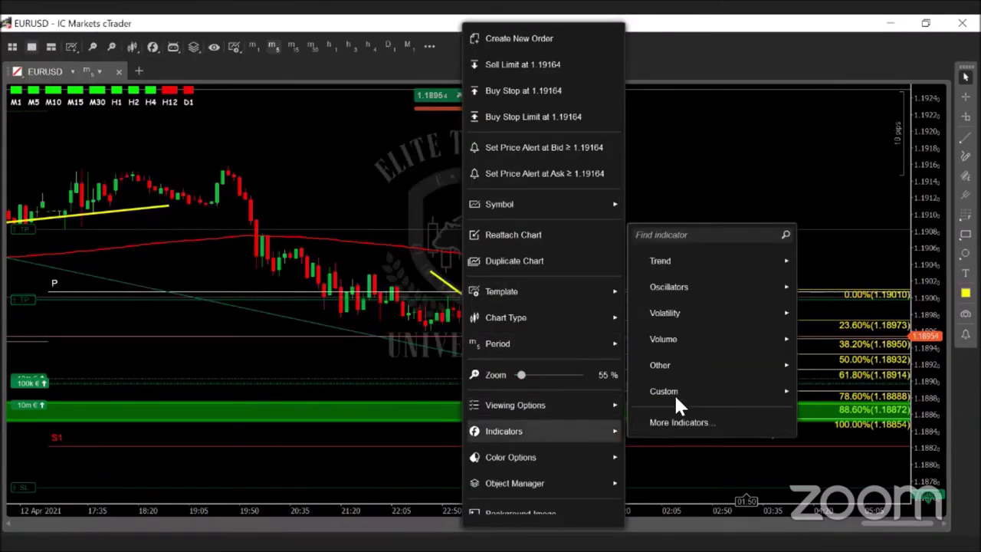
mouse_move(672, 391)
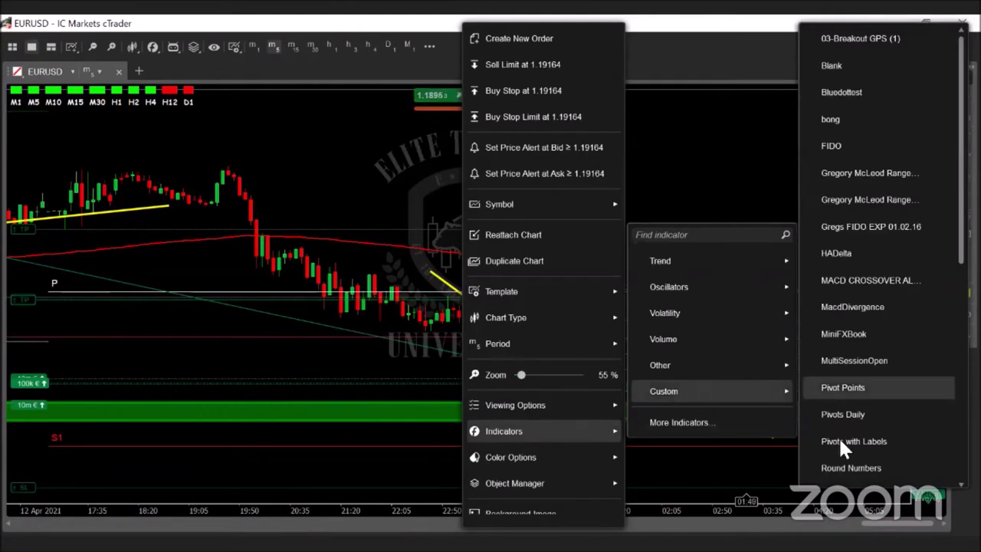
click(843, 469)
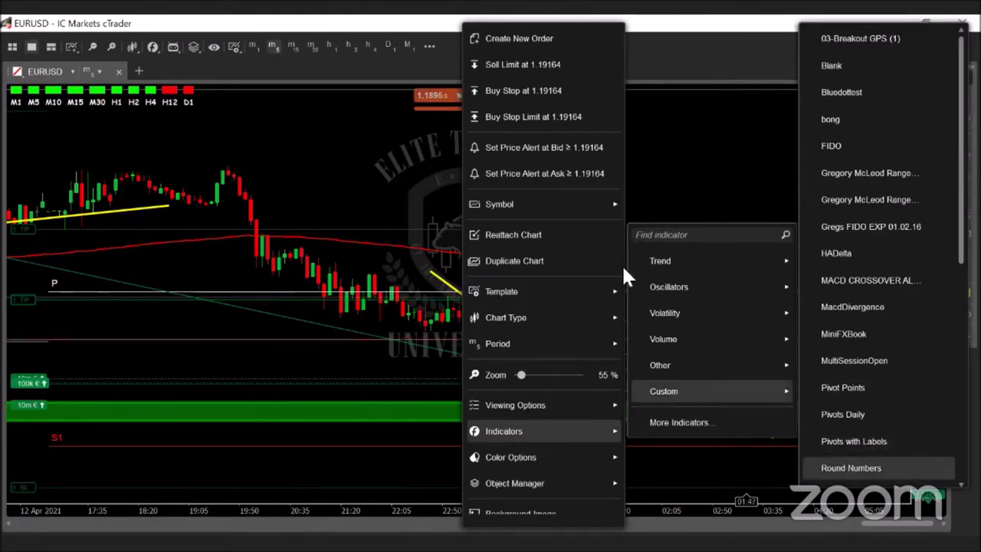
key(BackSpace)
key(BackSpace)
key(BackSpace)
text(25)
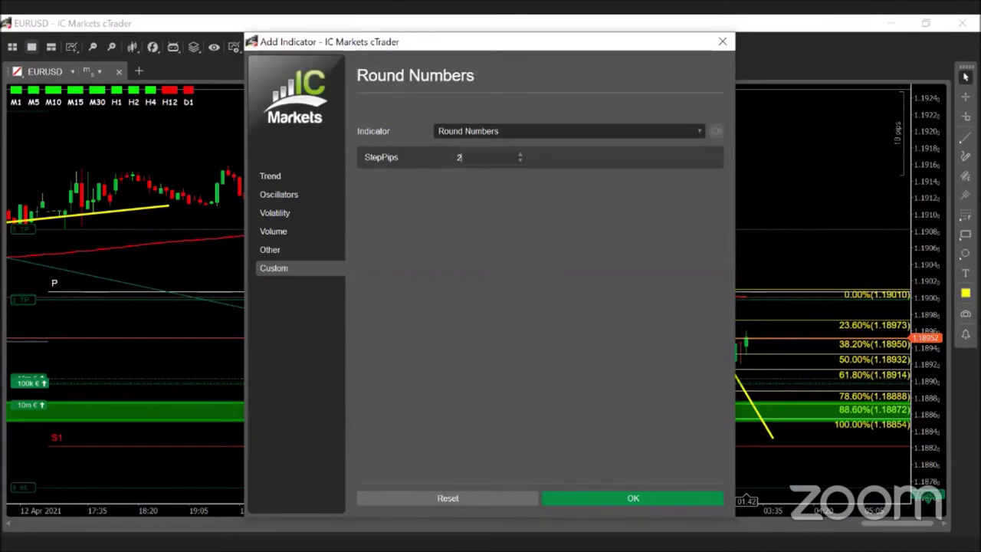
click(621, 498)
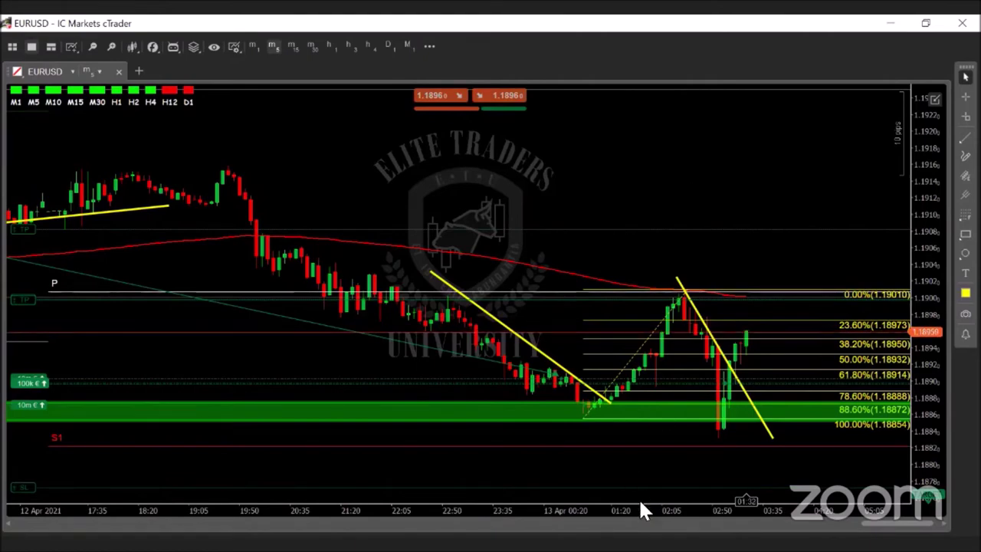
Spread the candles out and draw a freehand loop around the 02:55 red candle's wick
drag(654, 508, 690, 501)
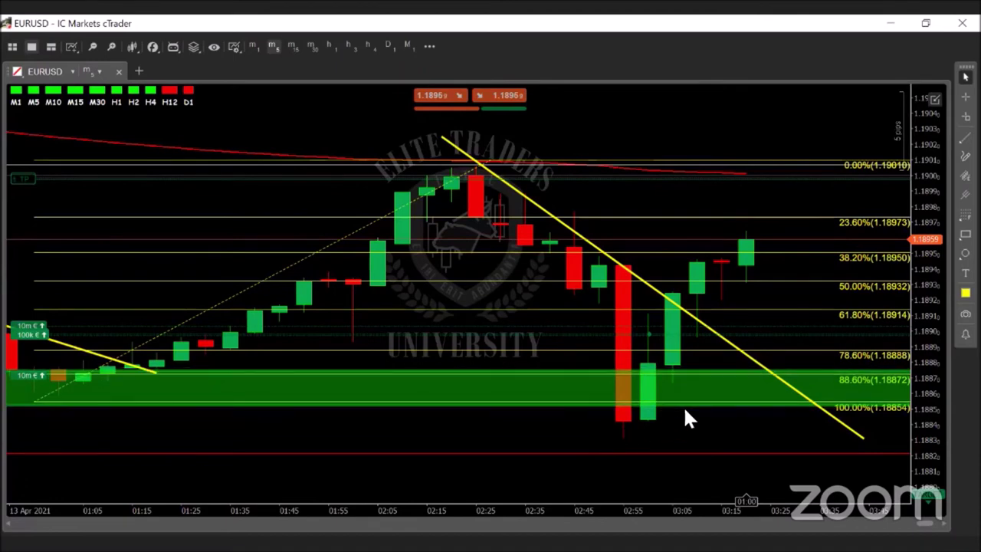
click(966, 155)
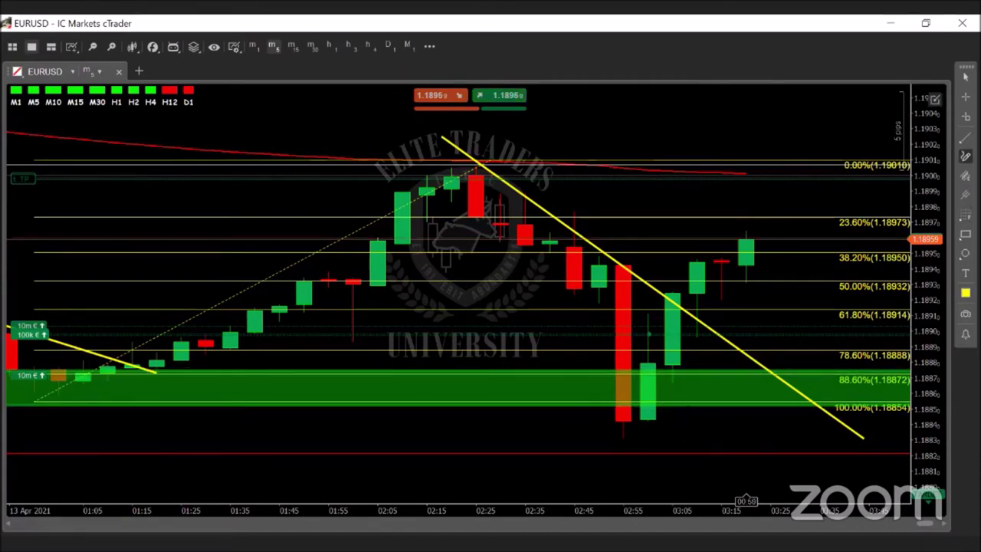
mouse_move(625, 410)
mouse_down()
mouse_move(616, 418)
mouse_move(641, 464)
mouse_move(646, 429)
mouse_move(636, 416)
mouse_up()
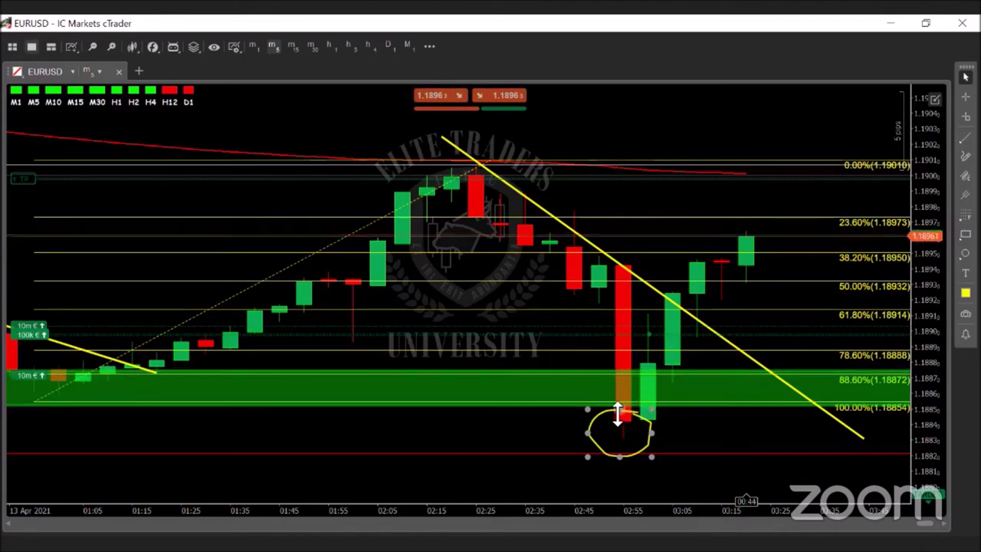
Drag the ellipse's top handle up so it encloses the whole long-wick candle
drag(618, 413, 651, 266)
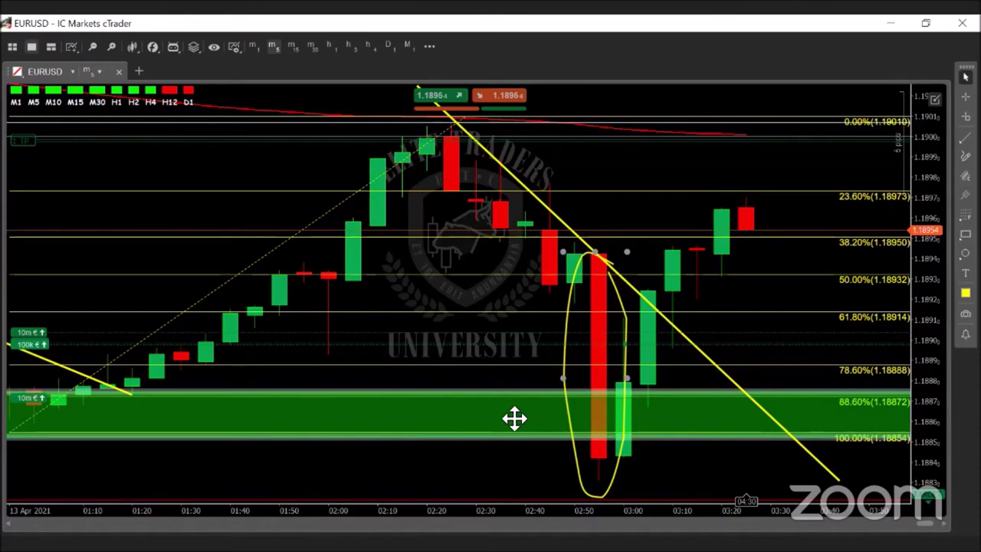
mouse_move(103, 346)
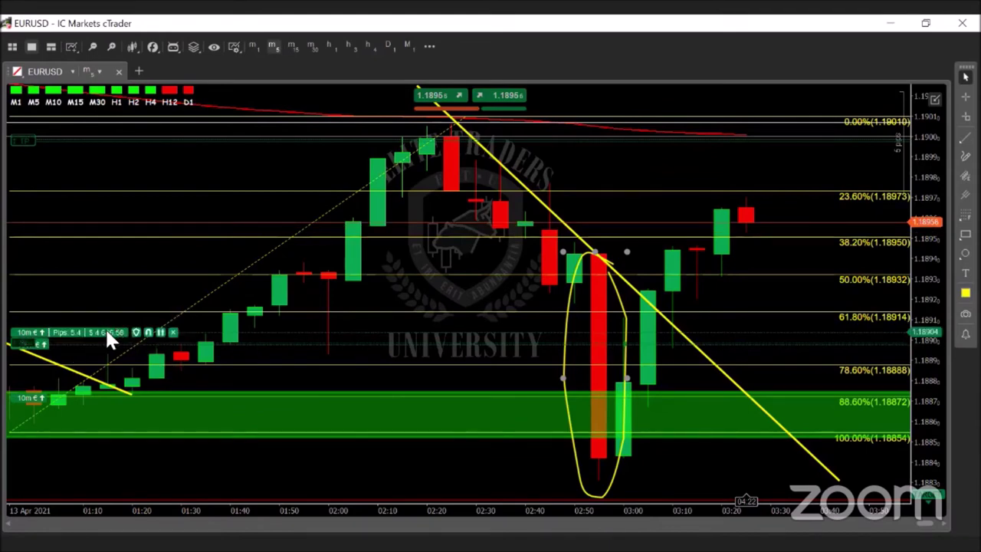
mouse_move(69, 405)
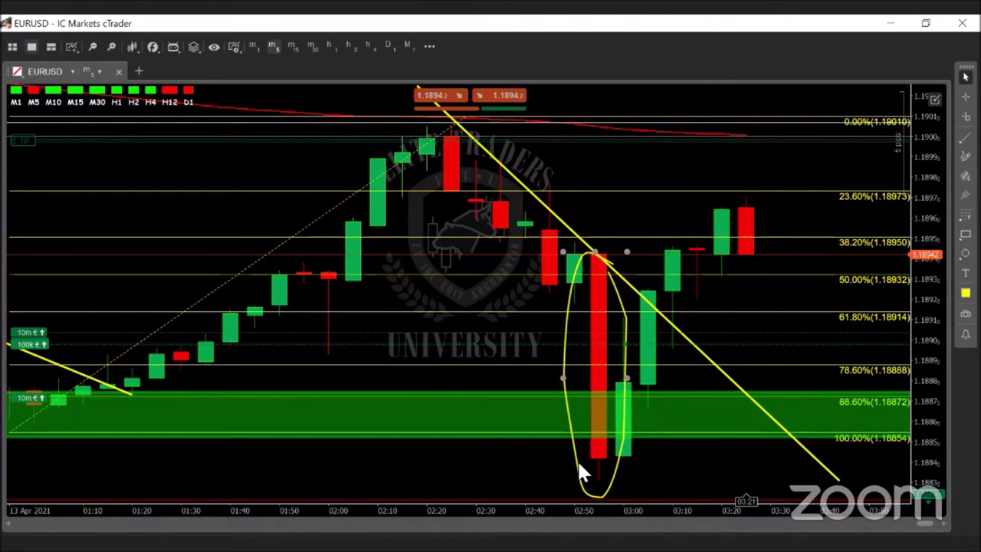
Zoom out for more history and drag the green zone's left edge back several days
drag(304, 506, 8, 495)
drag(125, 373, 416, 354)
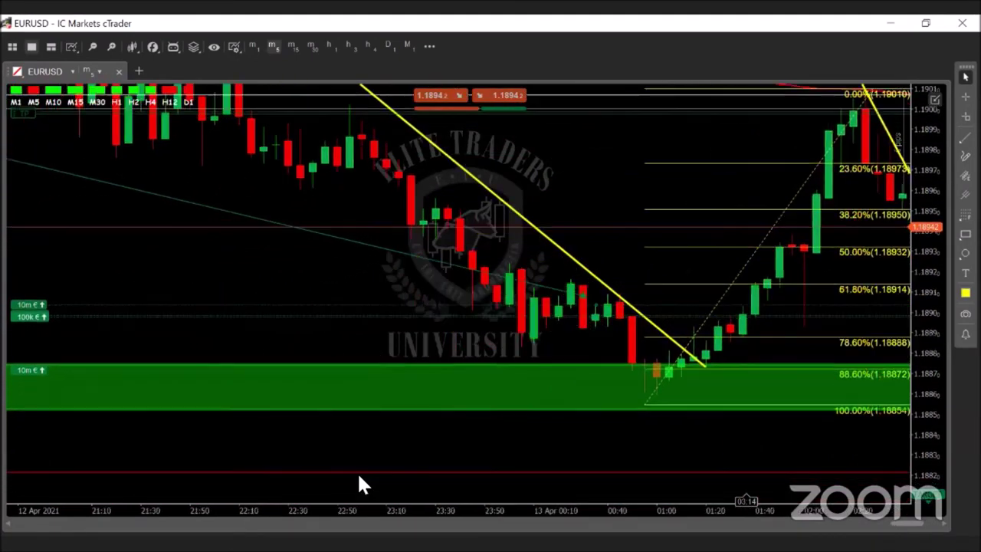
mouse_move(328, 509)
mouse_down()
mouse_move(357, 519)
mouse_move(153, 512)
mouse_move(110, 495)
mouse_move(65, 496)
mouse_up()
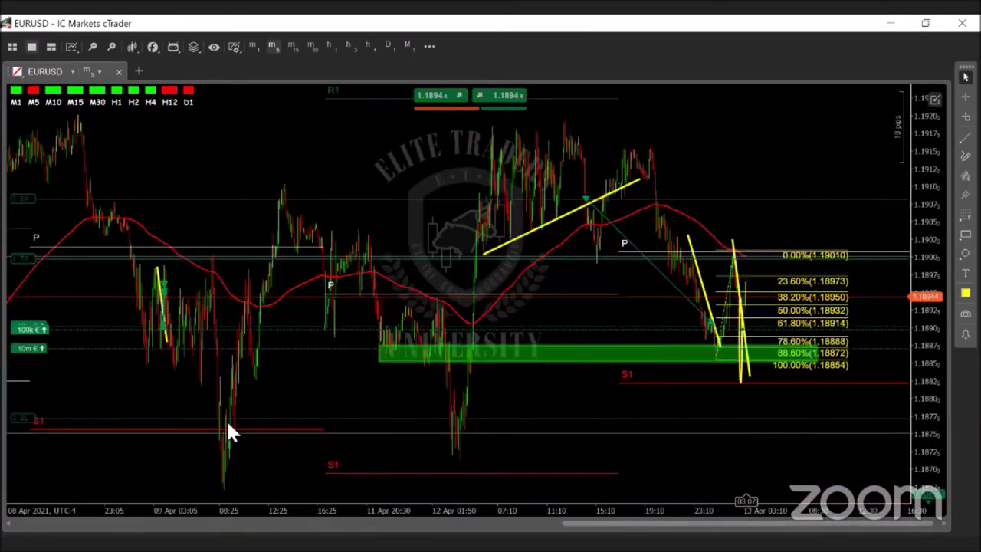
click(383, 354)
drag(383, 355, 117, 354)
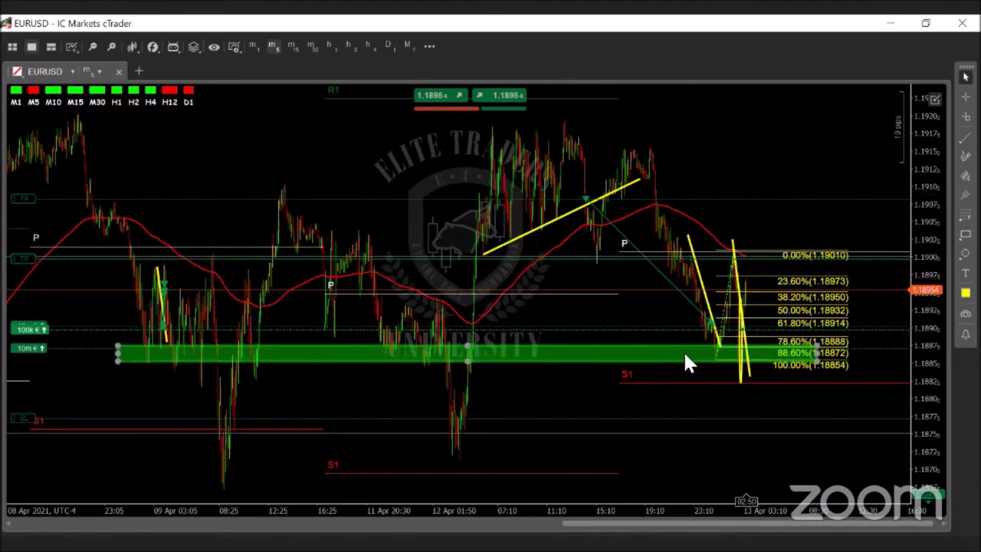
scroll(685, 357, up, 1)
scroll(685, 357, up, 4)
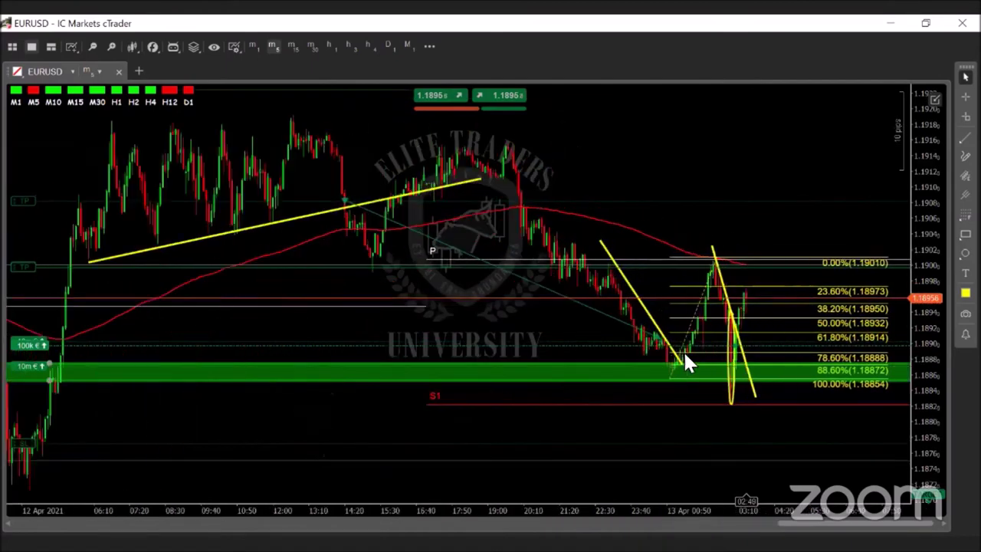
scroll(685, 355, down, 5)
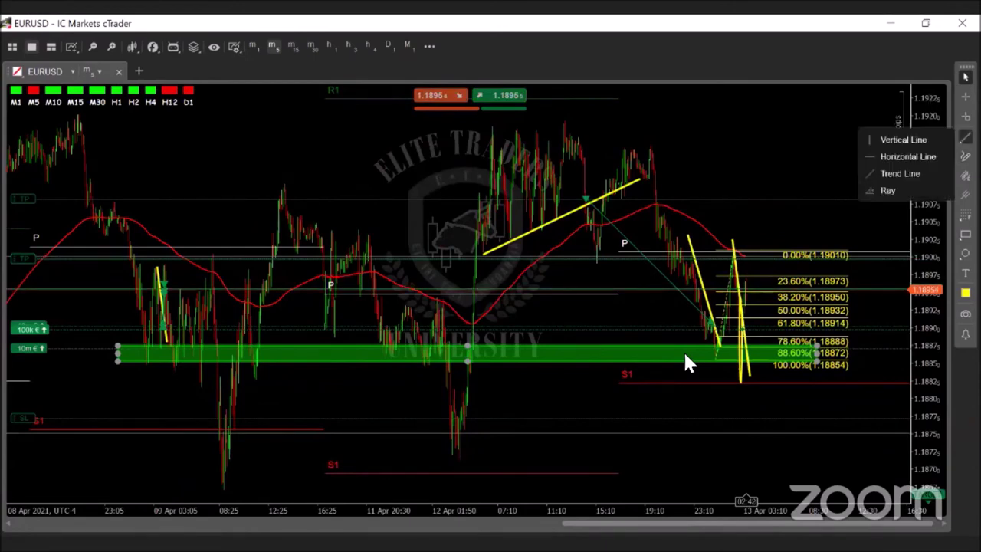
Draw rising yellow support trendlines from the 09 Apr and 12 Apr lows
click(226, 498)
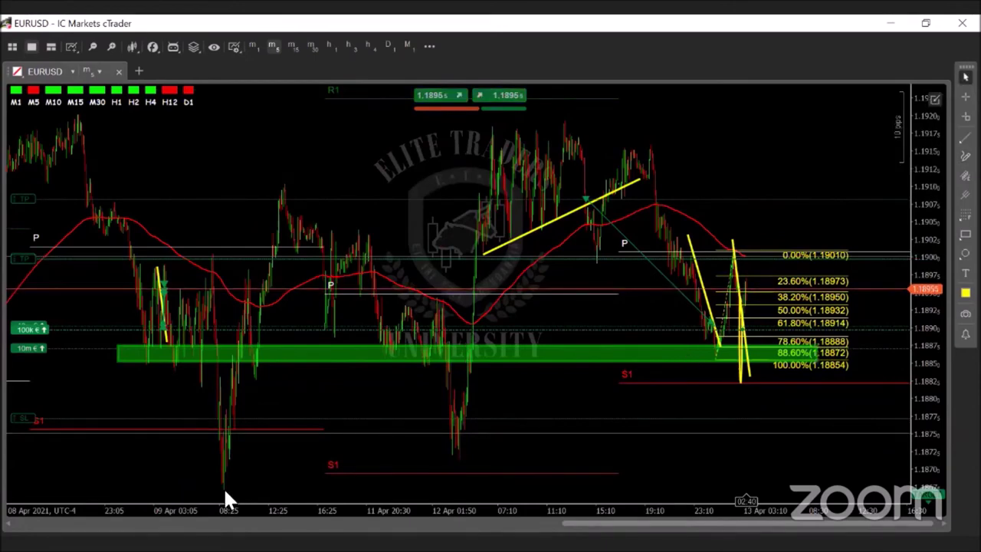
mouse_move(321, 478)
mouse_down()
mouse_move(526, 444)
mouse_move(656, 396)
mouse_move(744, 394)
mouse_move(852, 364)
mouse_up()
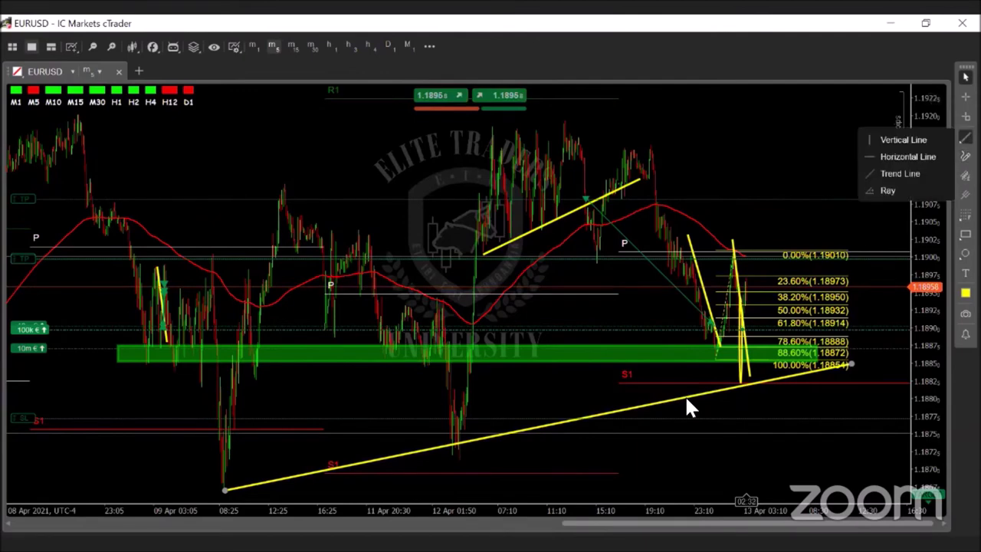
click(461, 458)
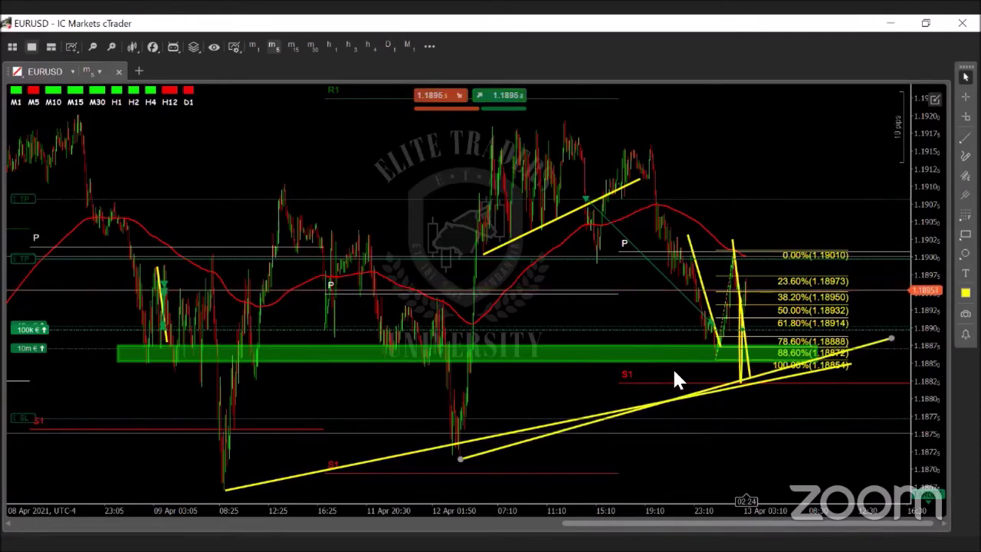
scroll(675, 375, up, 6)
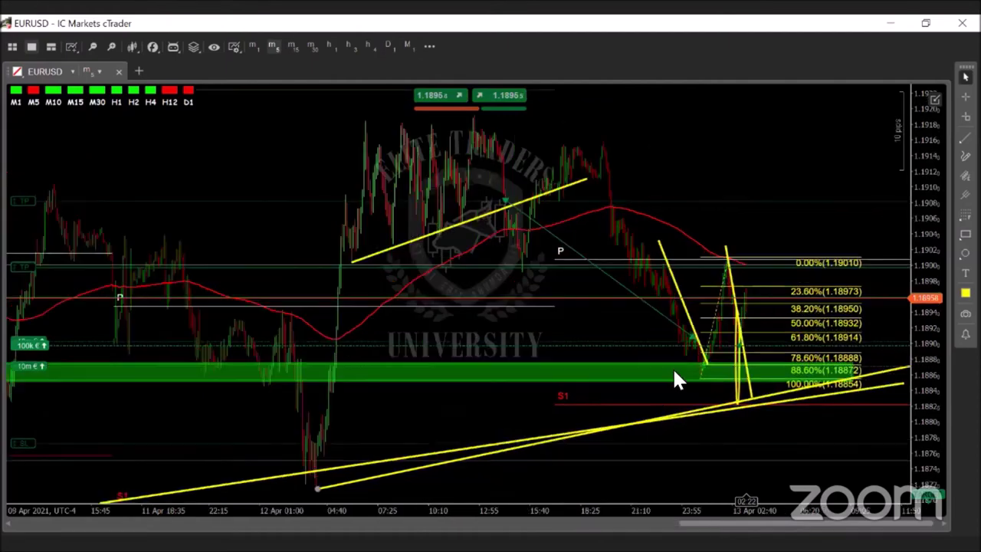
scroll(674, 372, up, 1)
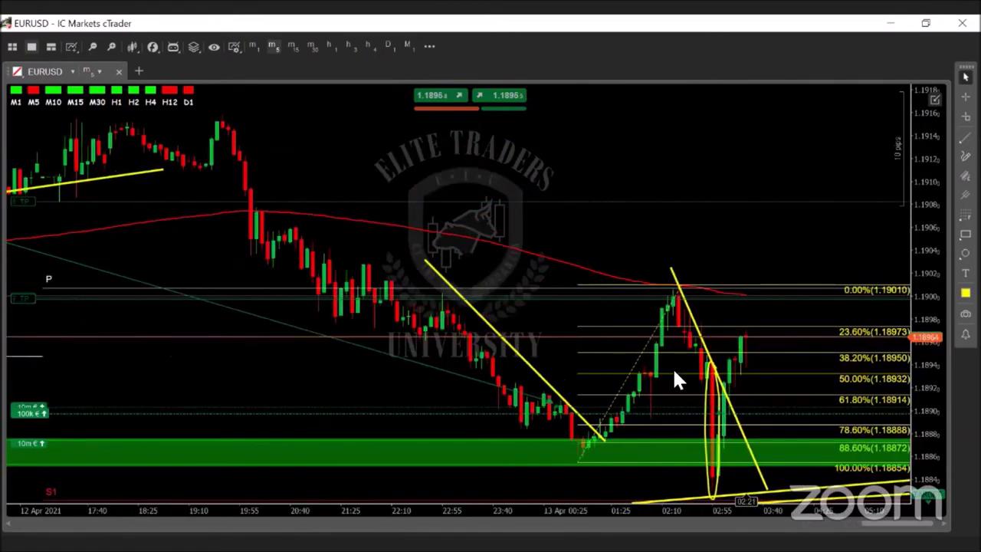
drag(396, 365, 498, 333)
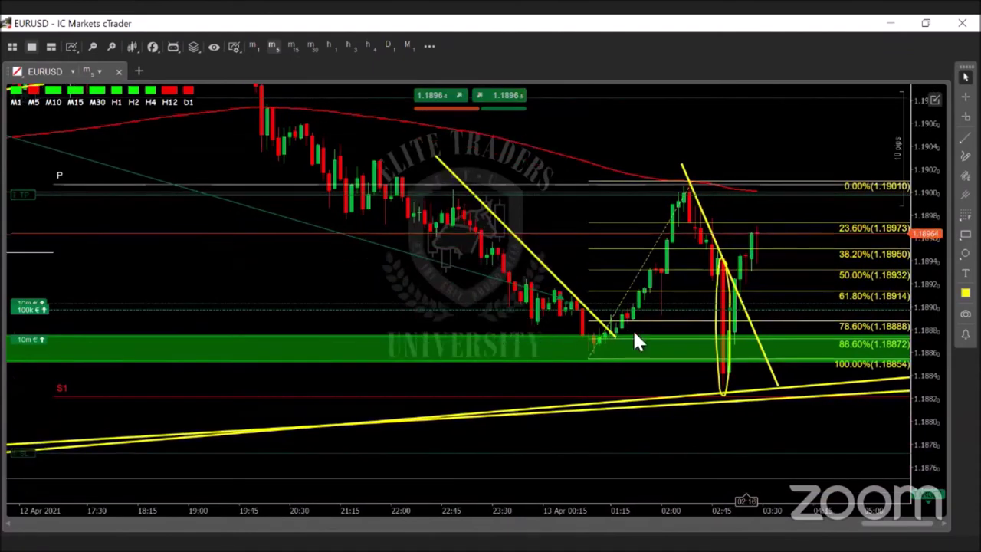
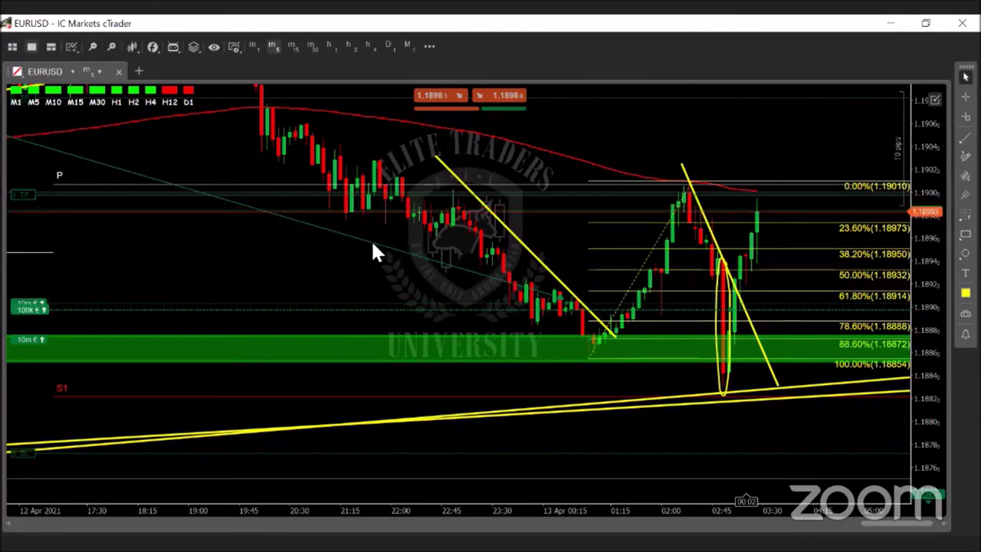
Deselect the yellow spike ellipse and close the upper 10m € position in profit
mouse_move(571, 304)
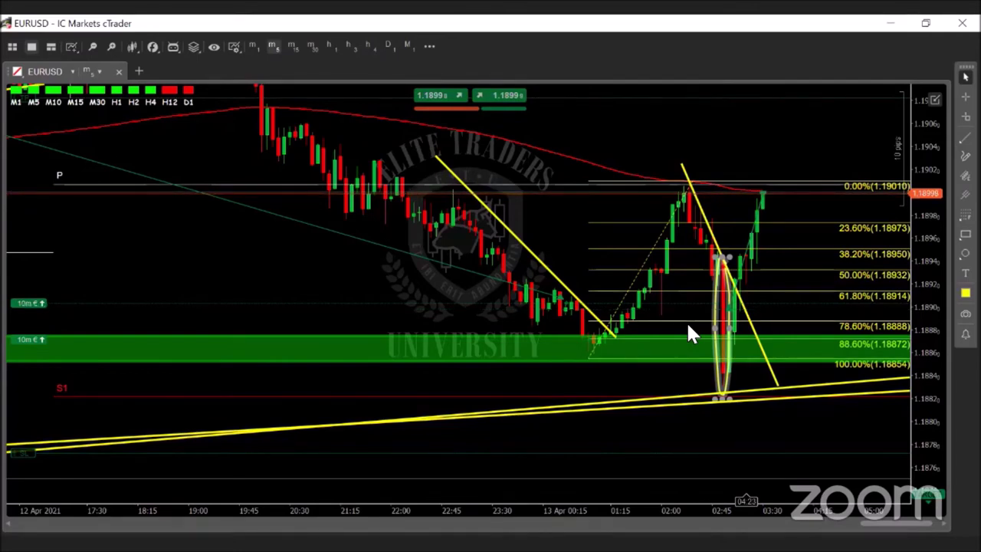
click(687, 325)
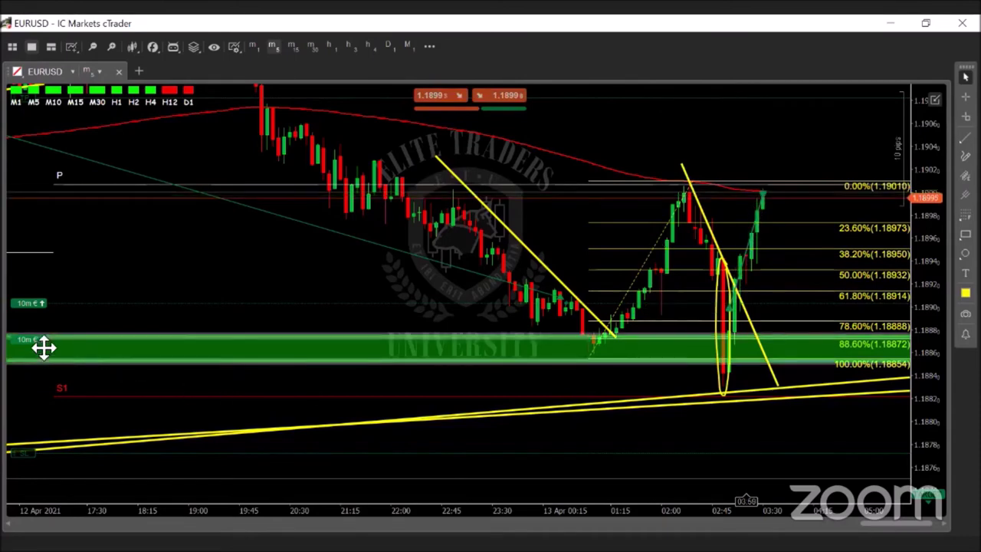
mouse_move(32, 348)
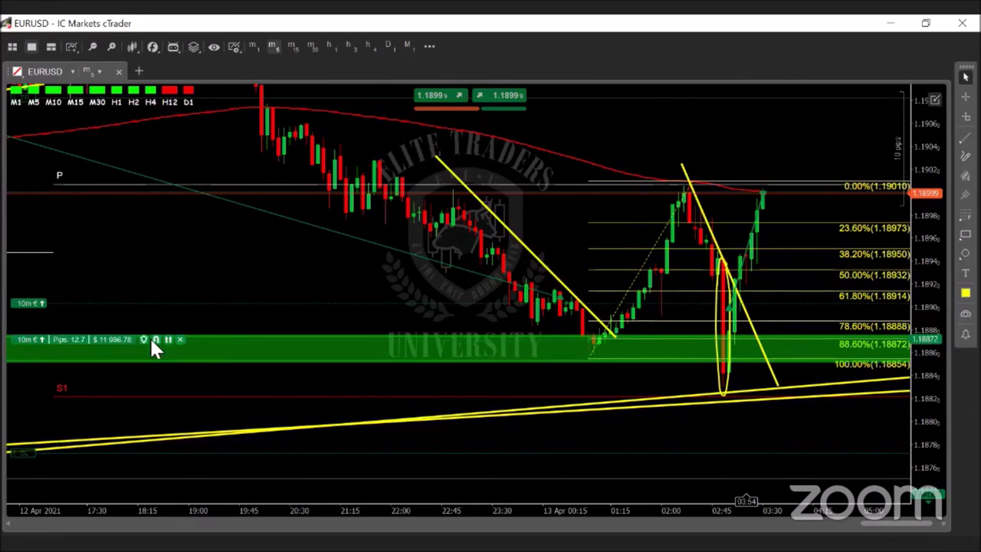
mouse_move(54, 305)
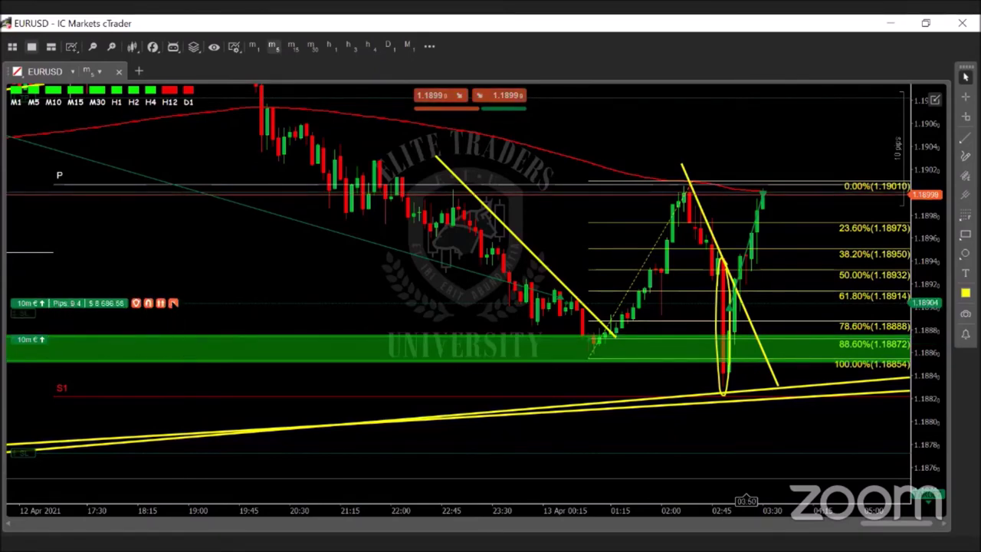
click(173, 302)
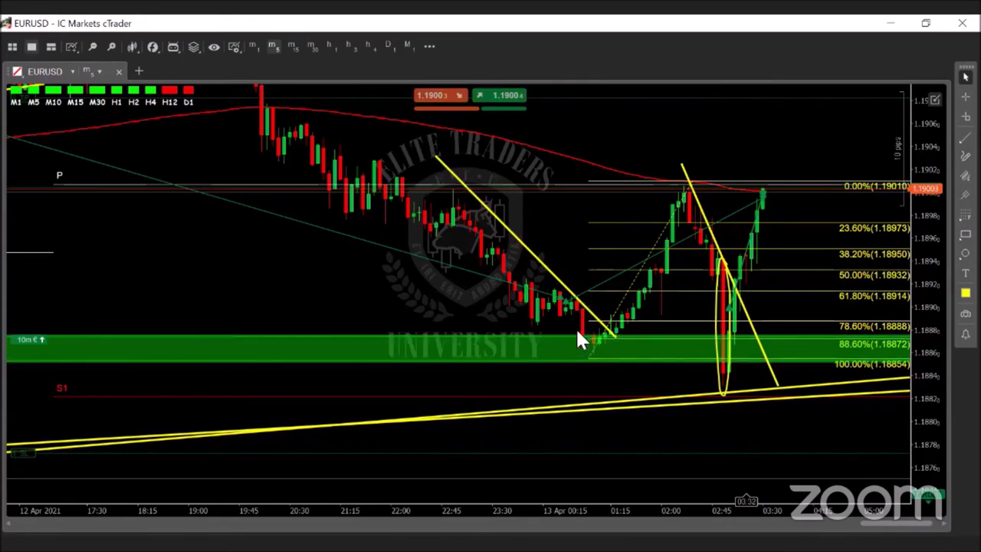
mouse_move(592, 342)
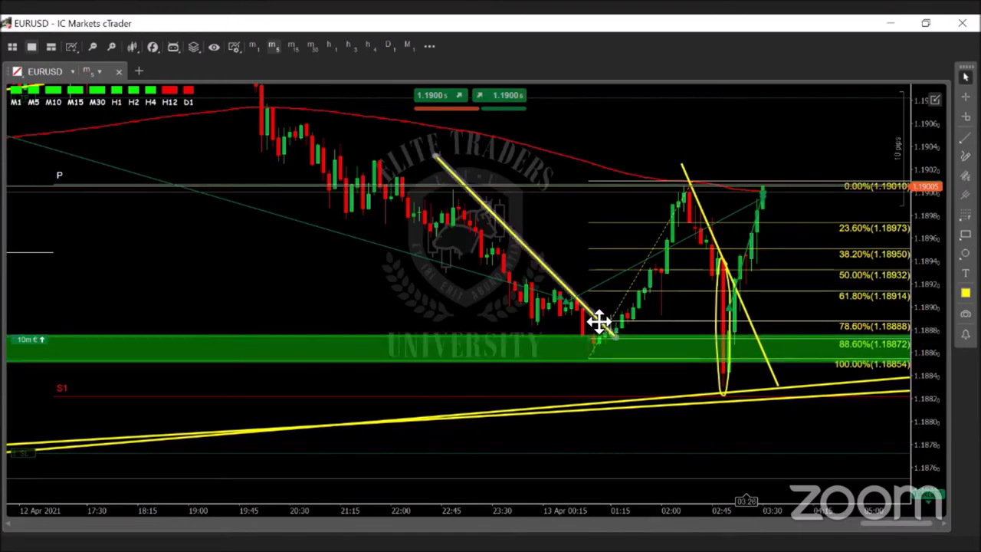
mouse_move(622, 335)
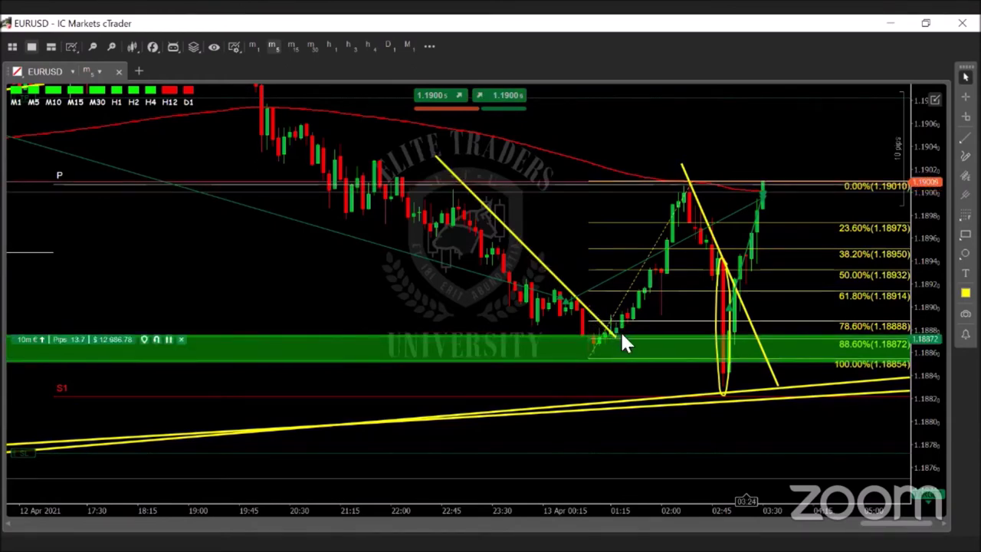
mouse_move(661, 248)
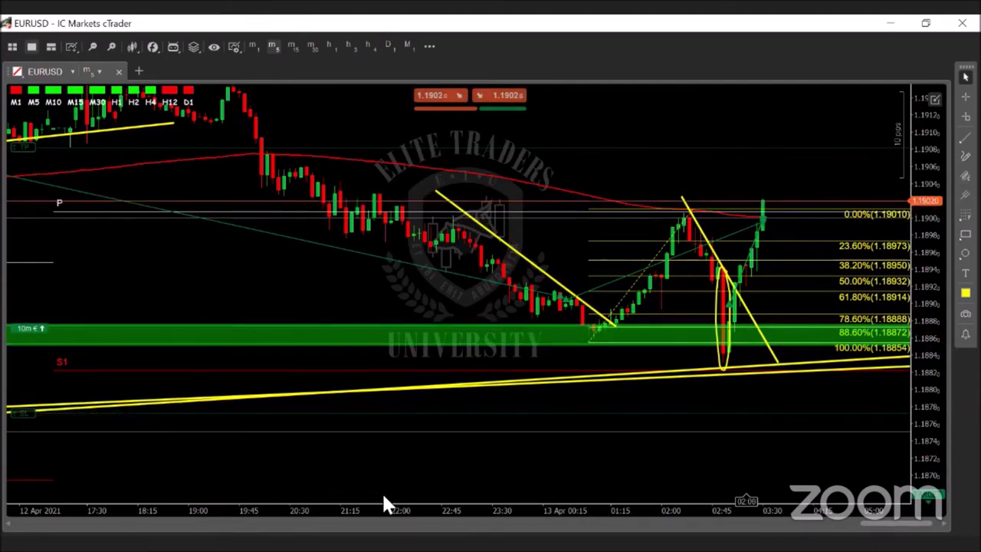
Zoom out to about 14:05 on 12 April and inspect the grey buy-to-take-profit deal line
scroll(383, 495, down, 3)
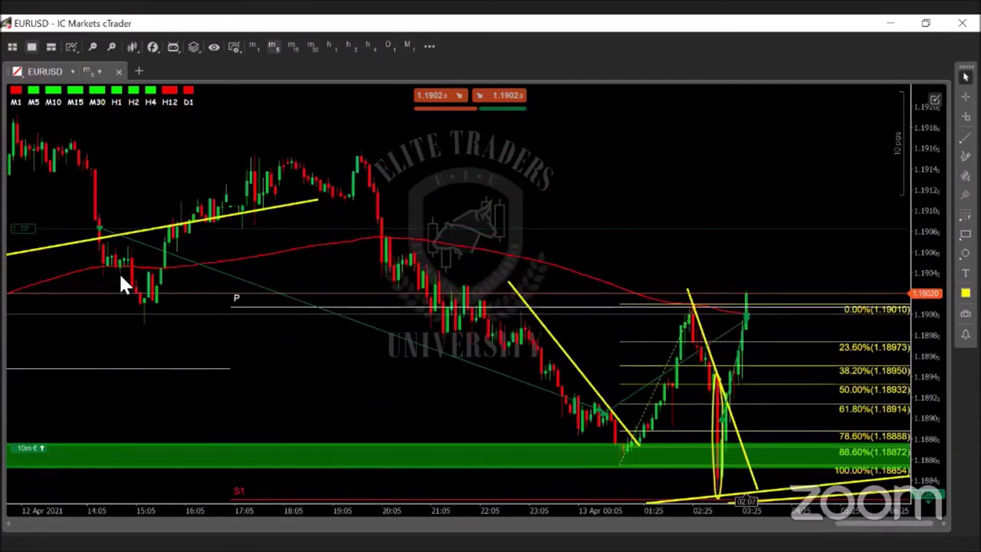
click(220, 274)
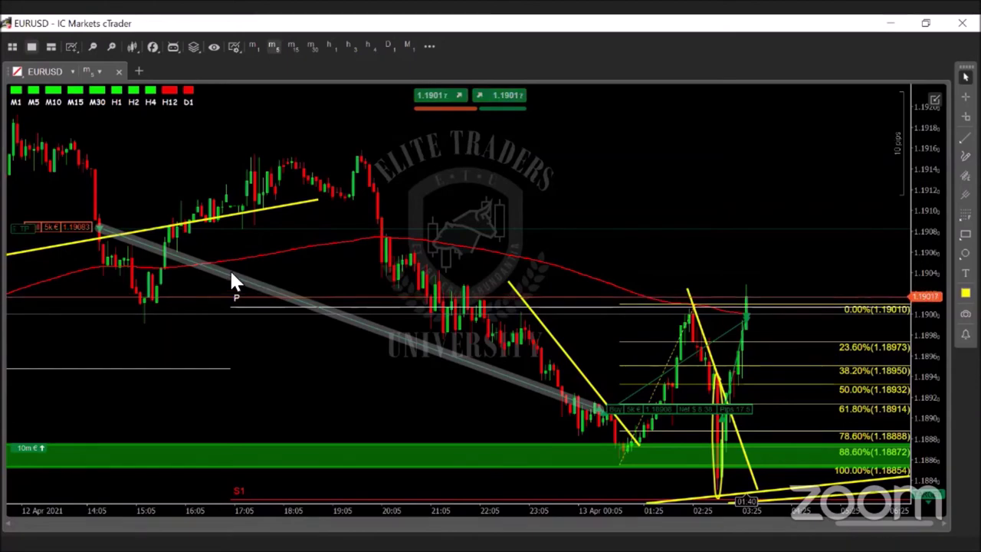
click(632, 270)
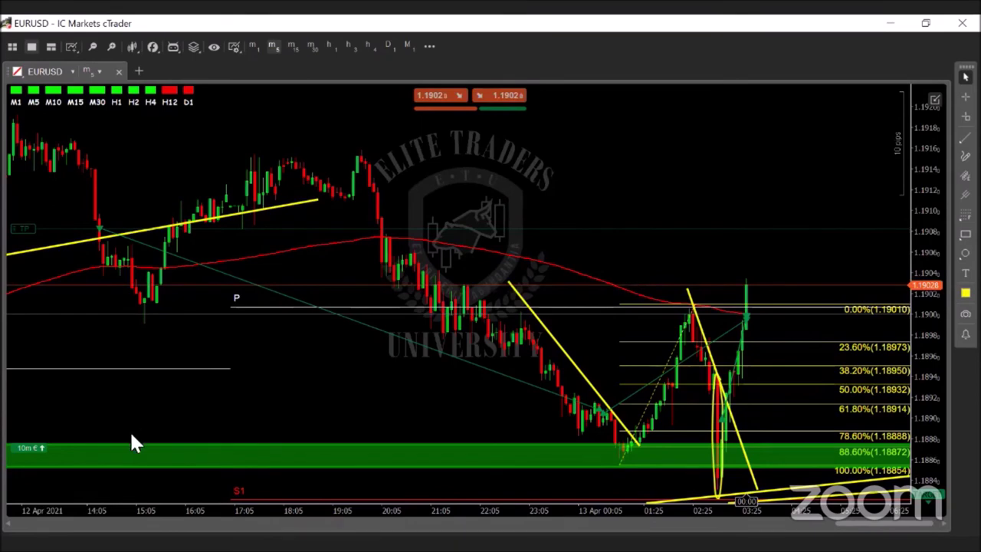
Enable Take Profit 1 in the position's protection settings, clear its volume, then discard the changes
mouse_move(35, 449)
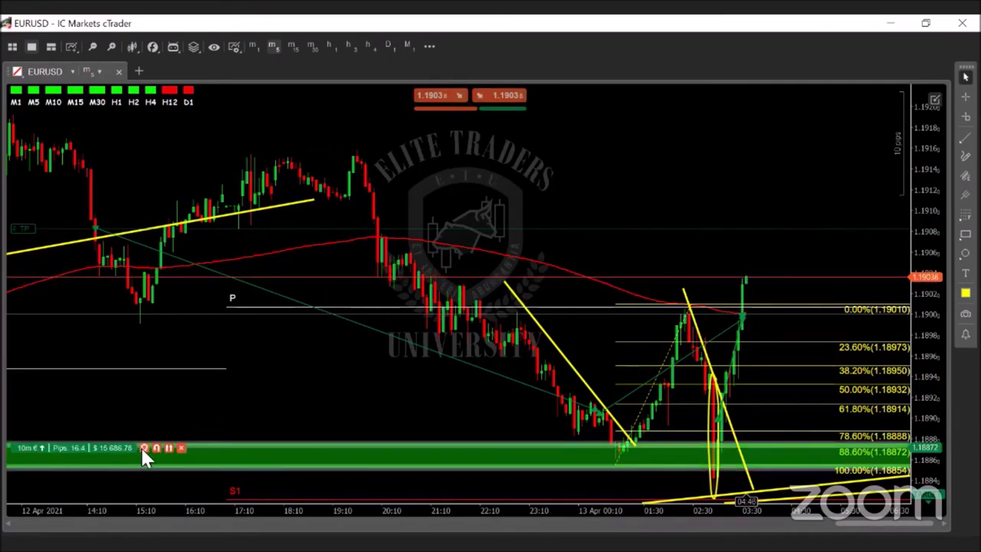
click(144, 449)
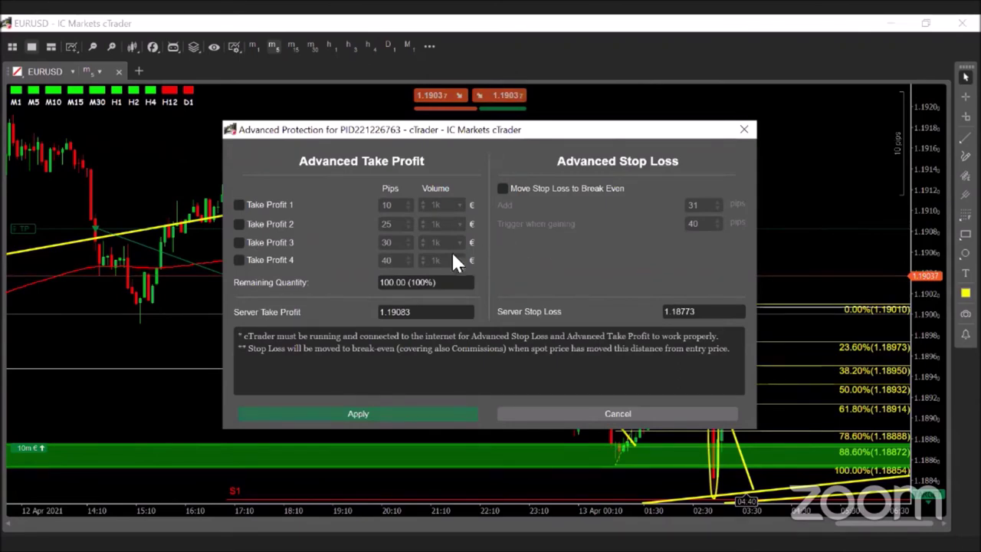
click(239, 204)
click(449, 208)
key(BackSpace)
key(BackSpace)
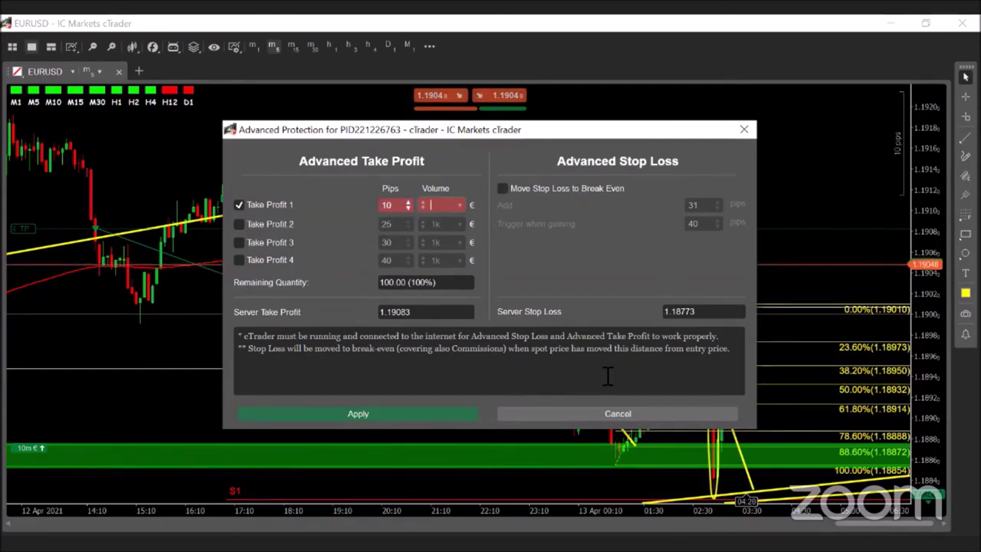
click(618, 418)
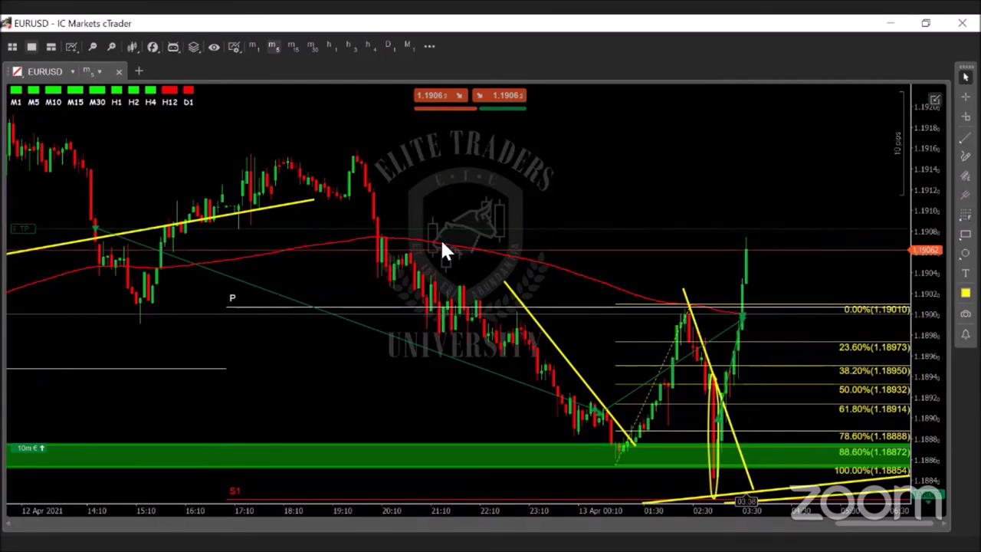
Draw a rectangle over 1.1906–1.1908 from about 20:00 to the right edge and open Rectangle 2 settings
click(965, 234)
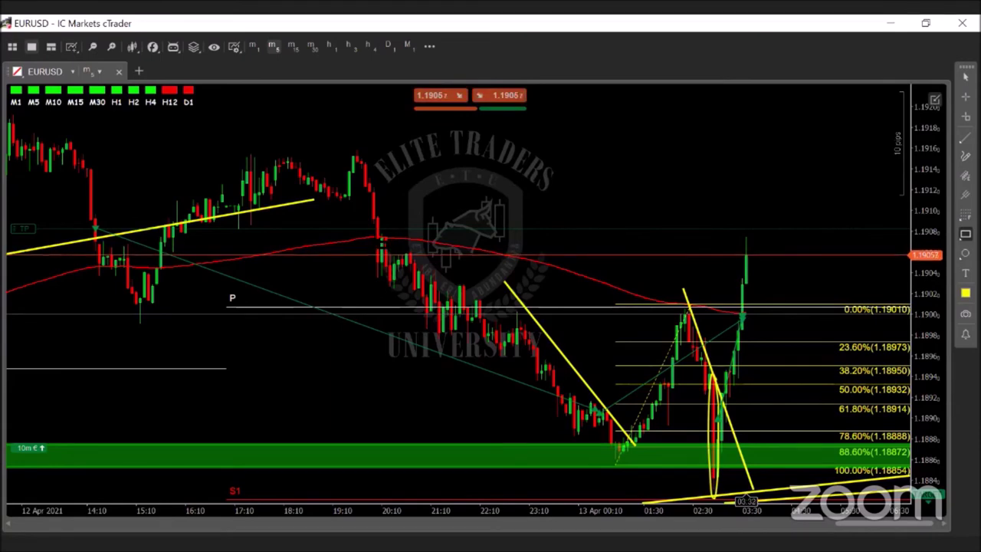
mouse_move(373, 235)
mouse_down()
mouse_move(843, 267)
mouse_move(904, 255)
mouse_up()
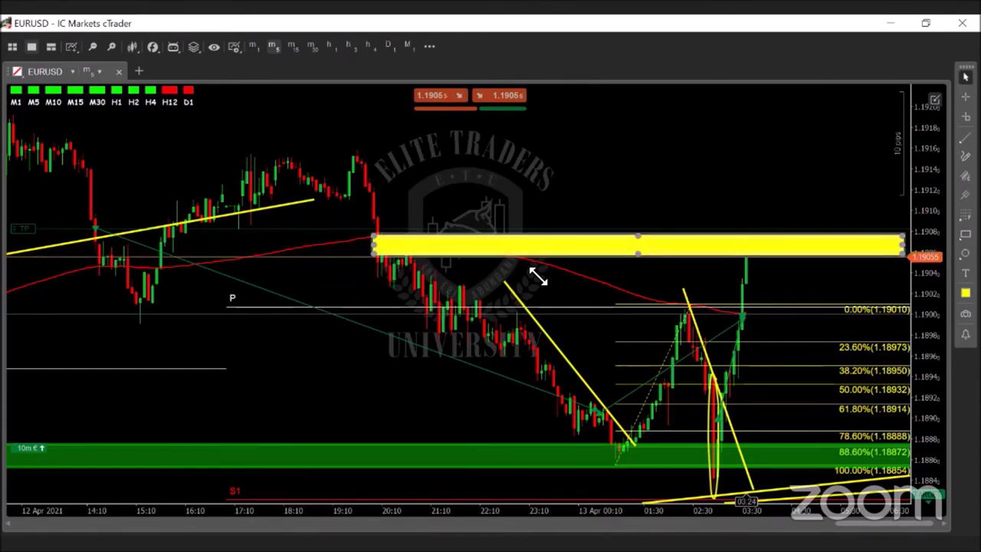
double_click(685, 246)
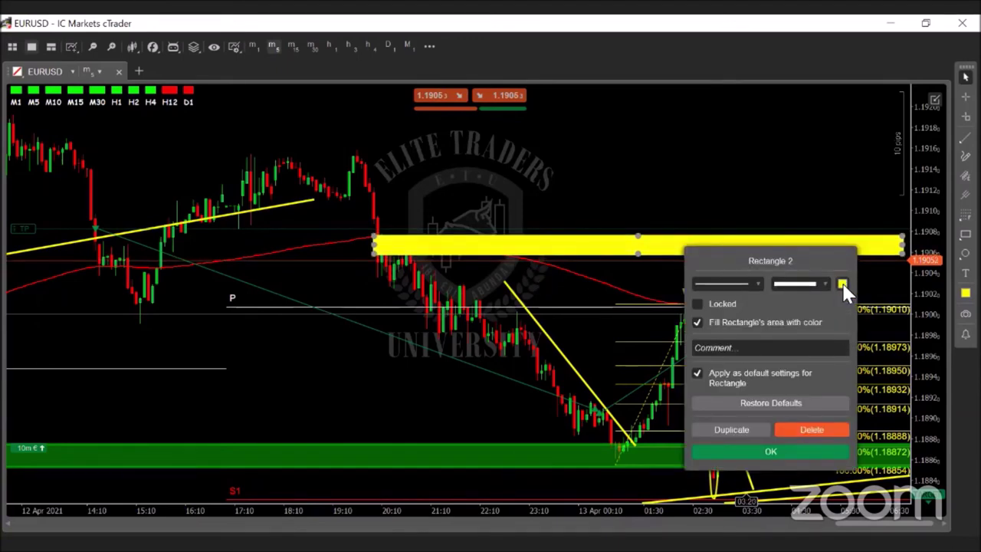
Change Rectangle 2's fill from solid yellow to semi-transparent bright green
click(842, 284)
drag(839, 534, 779, 534)
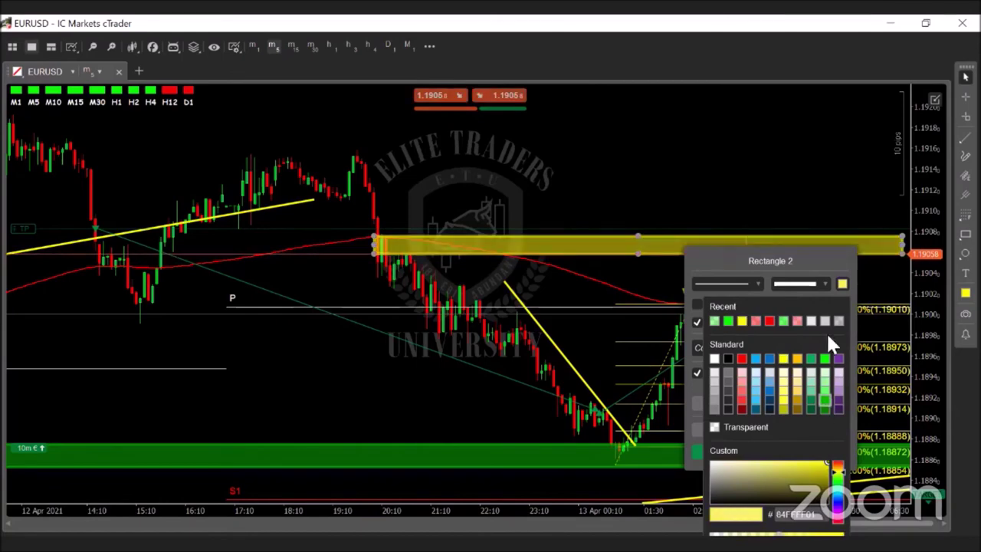
click(841, 284)
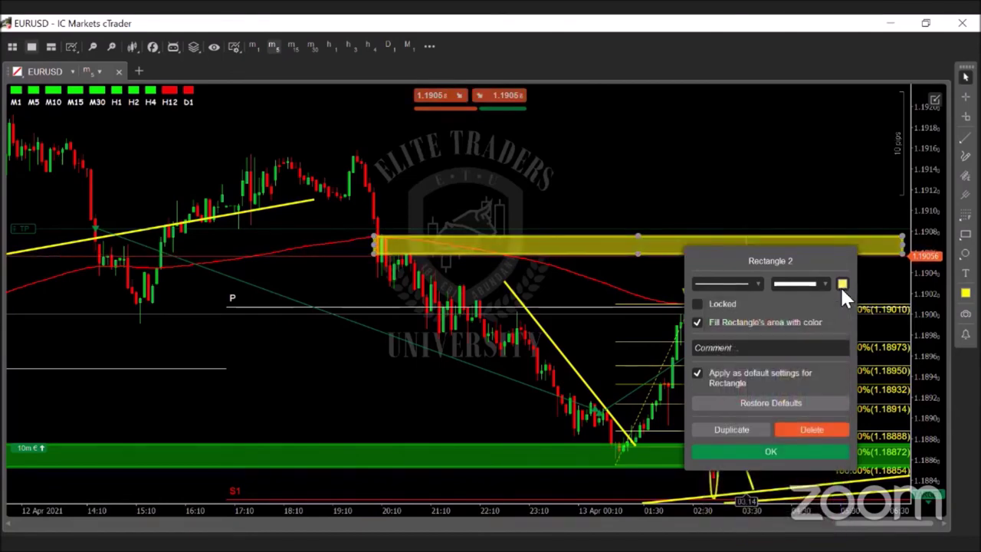
click(841, 287)
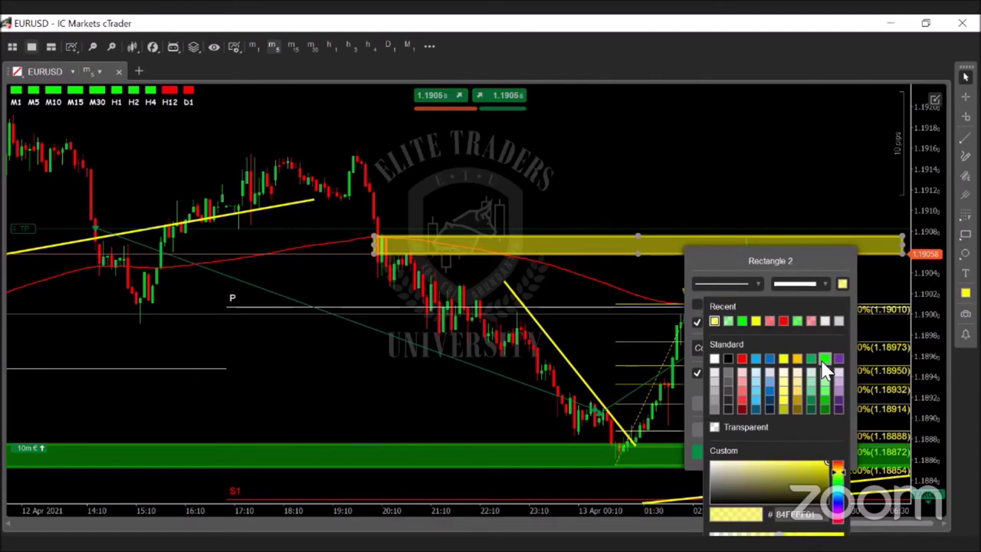
click(823, 364)
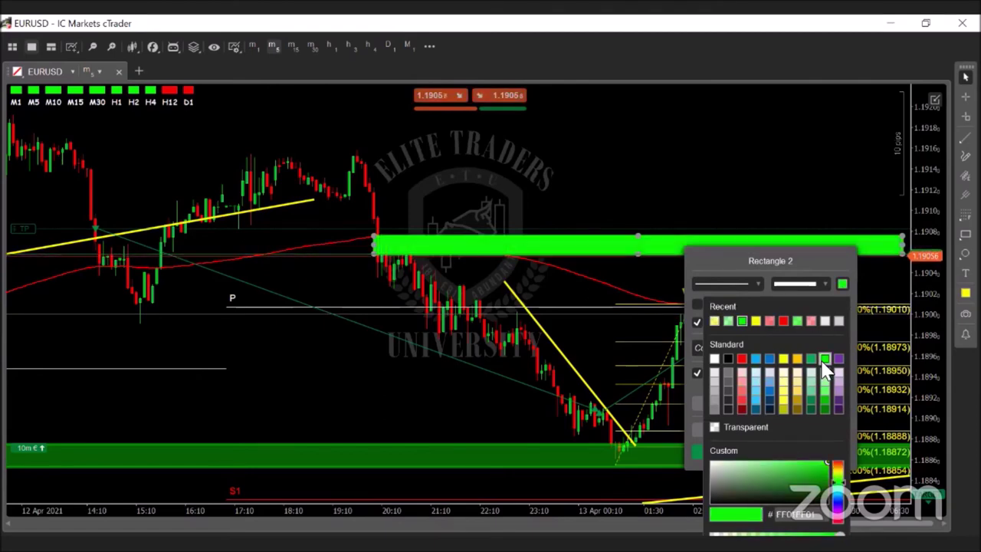
drag(841, 534, 769, 534)
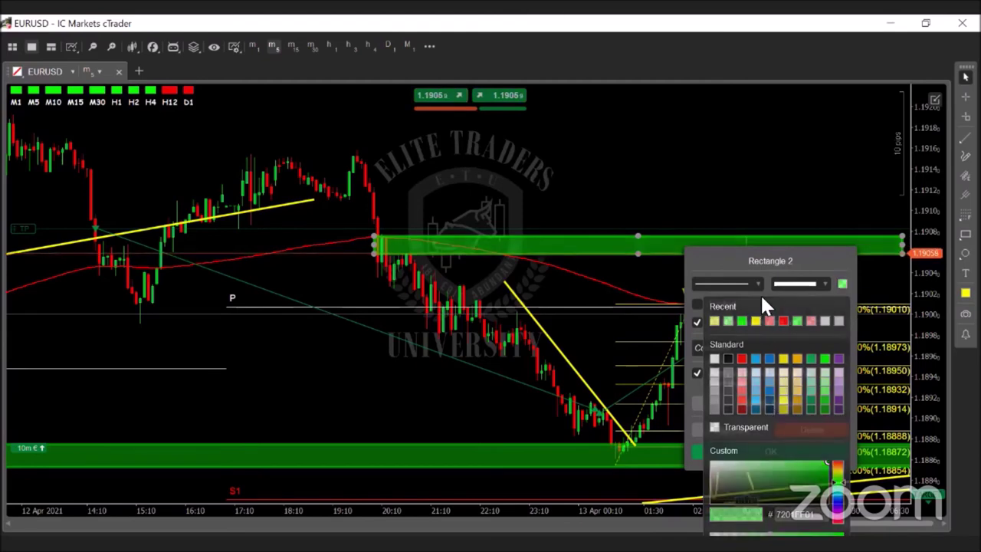
key(Escape)
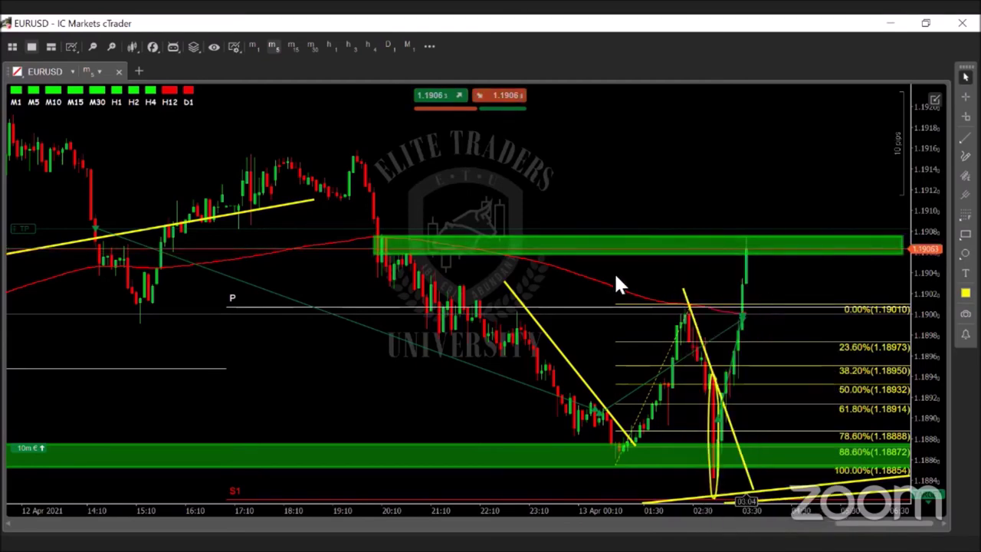
Place a horizontal line at the 1.19156 price level
click(389, 249)
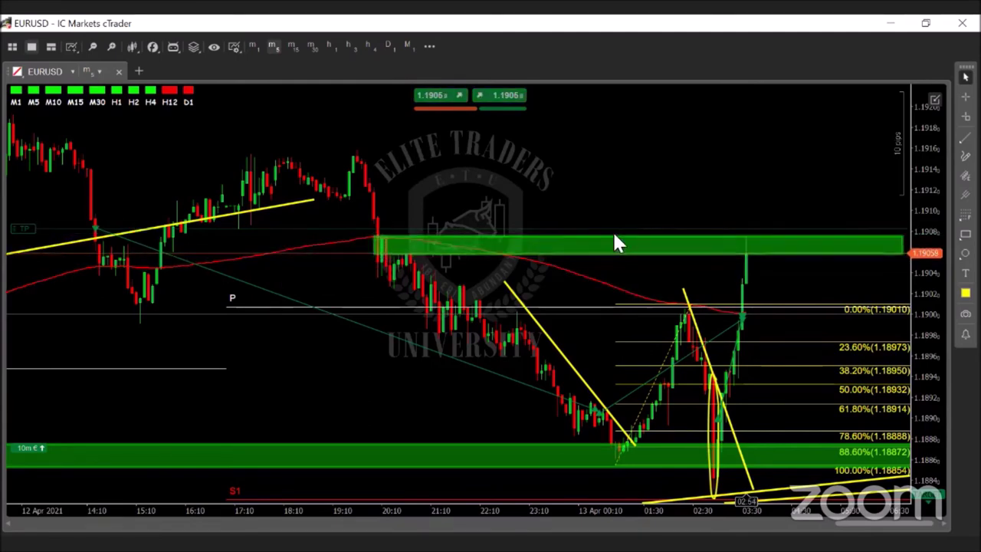
click(965, 136)
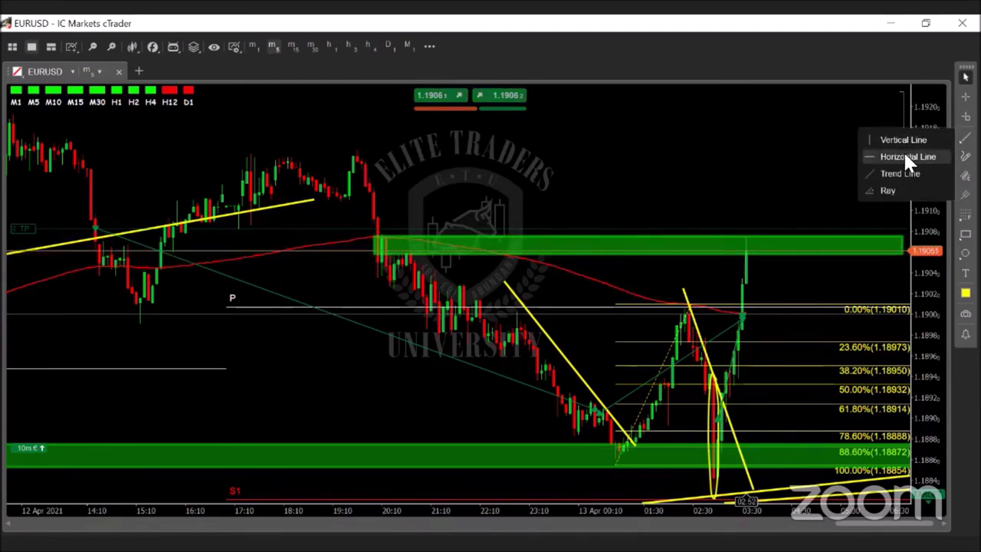
click(905, 157)
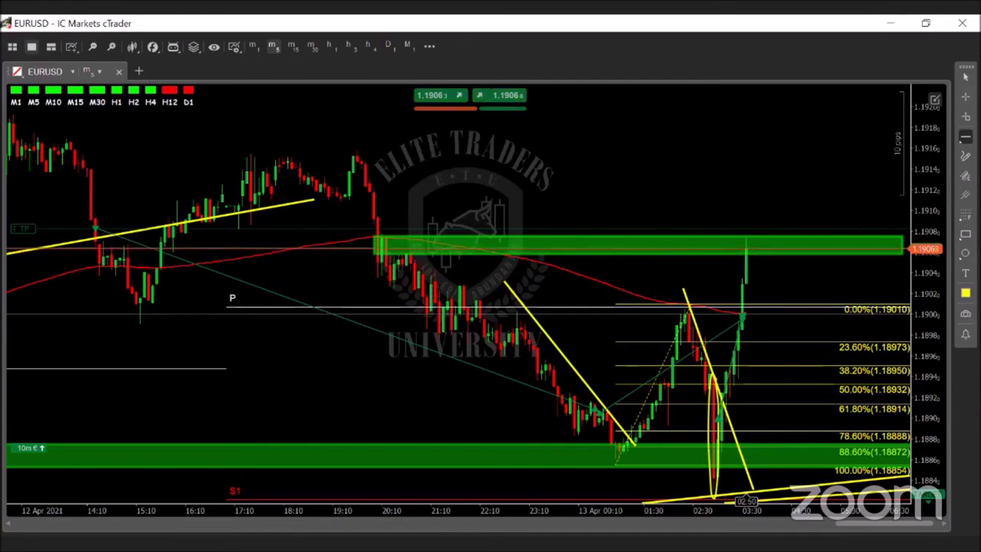
click(365, 155)
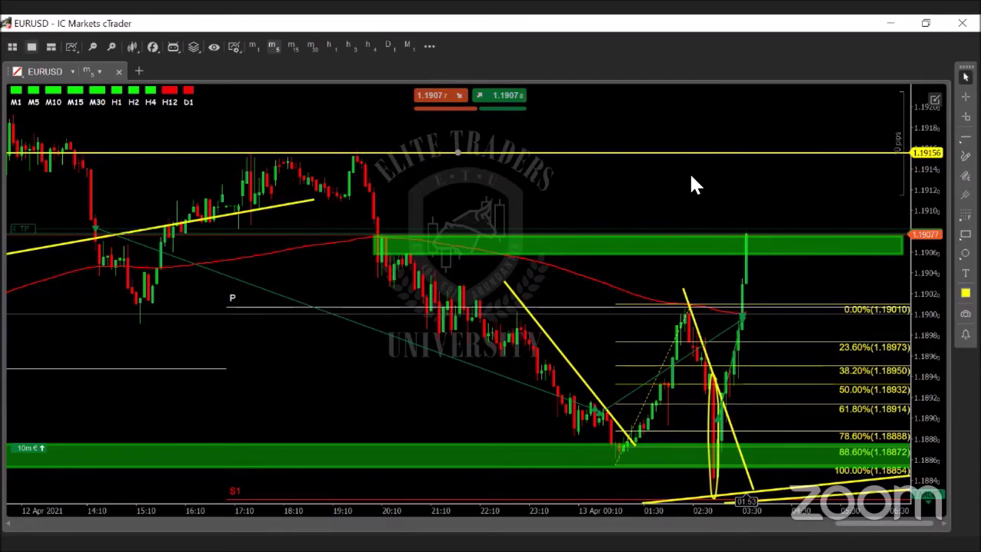
Close the 10m € buy position using the close button on its chart label
click(369, 257)
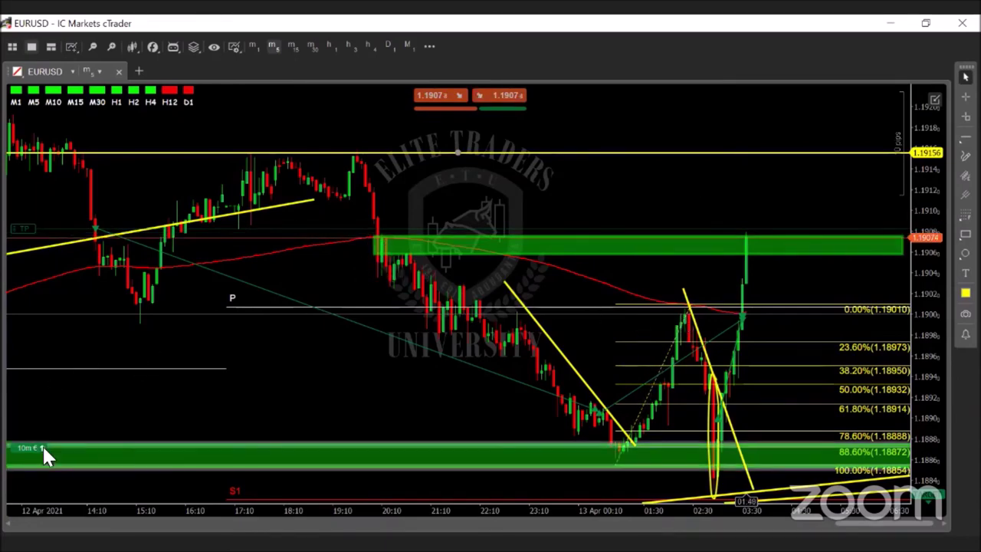
mouse_move(122, 445)
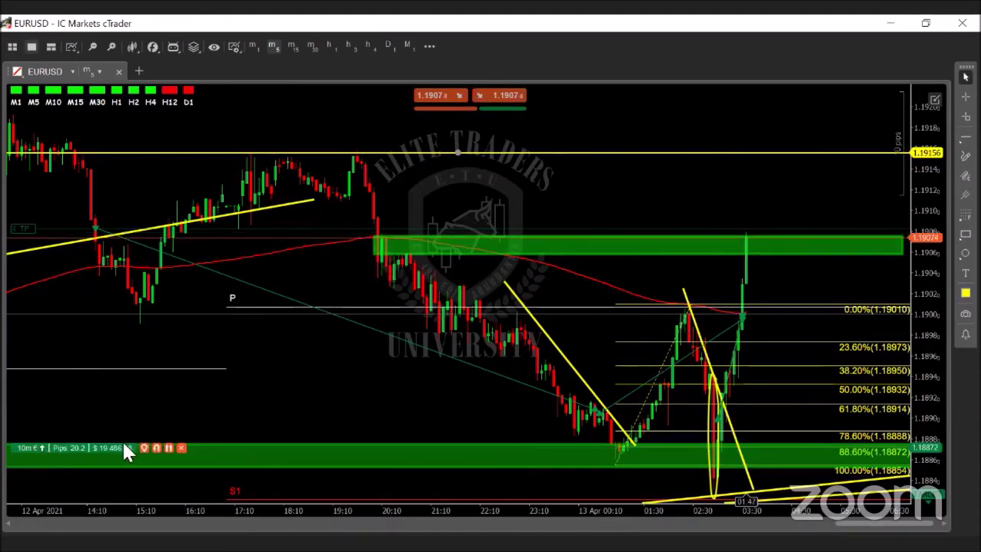
click(182, 447)
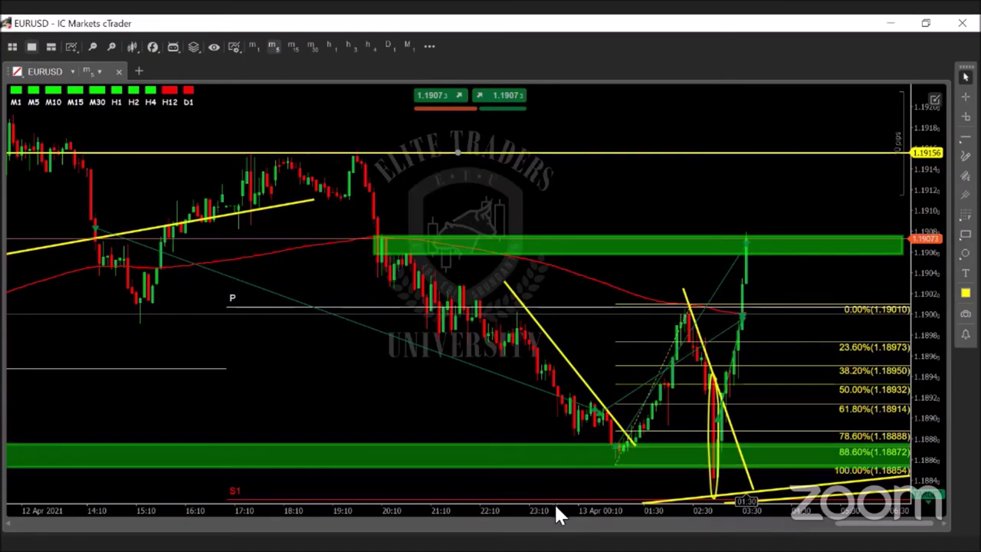
drag(587, 505, 677, 475)
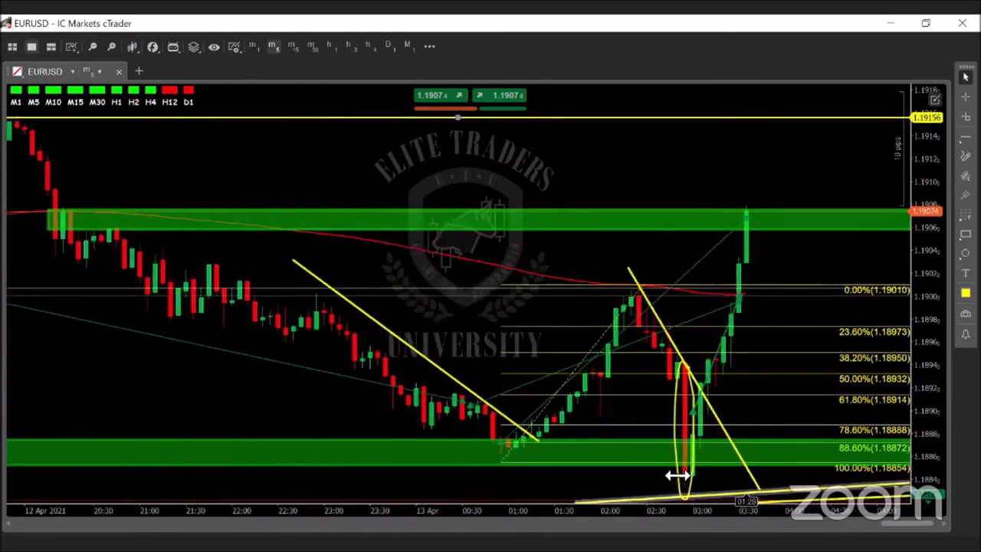
scroll(679, 474, up, 5)
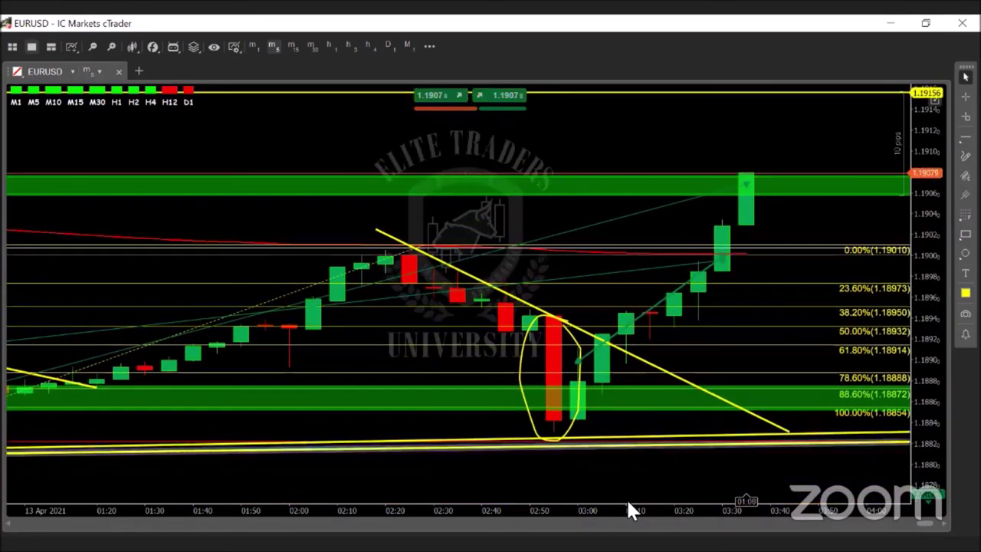
drag(627, 508, 321, 504)
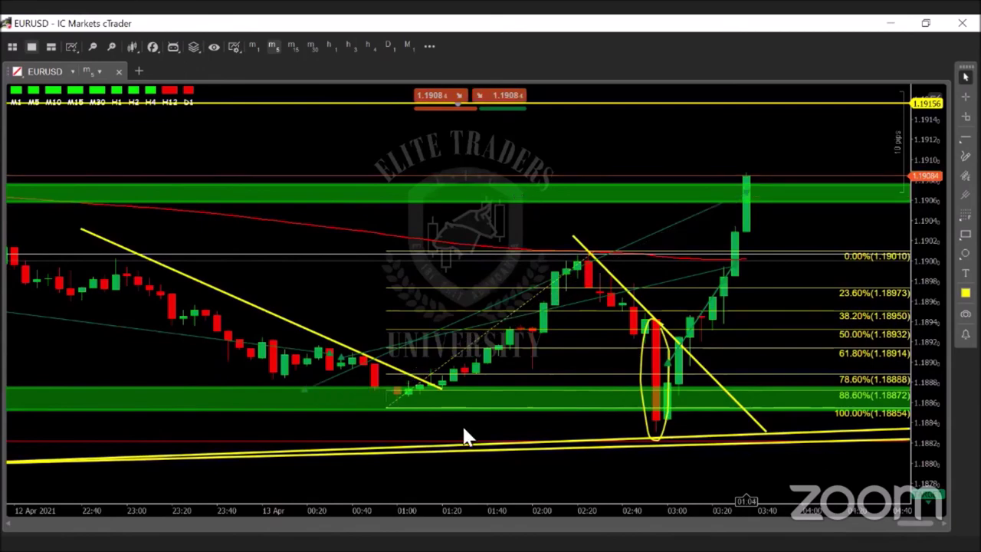
drag(420, 504, 343, 505)
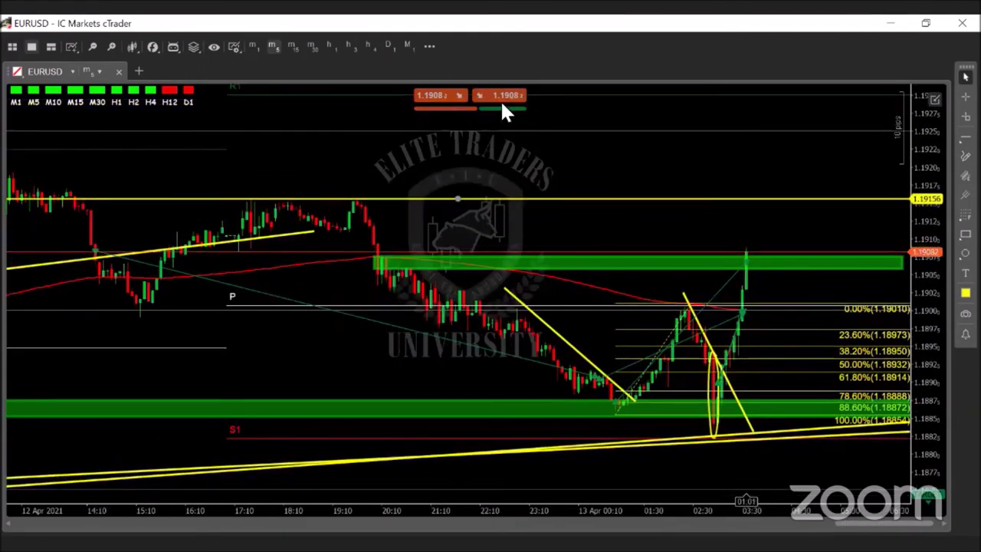
Buy 100k EURUSD at market near 1.19081 and set a take-profit about 6 pips higher
click(503, 93)
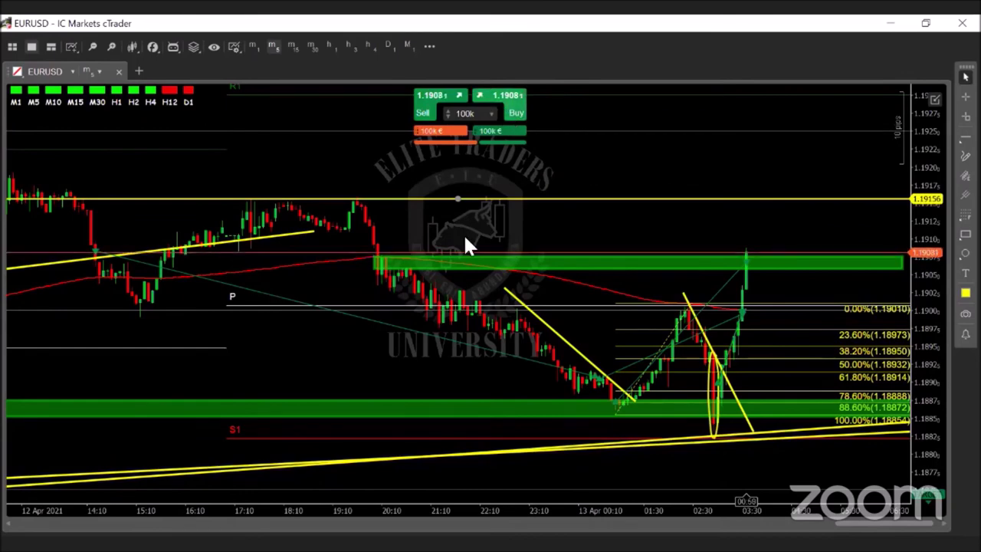
drag(46, 253, 35, 213)
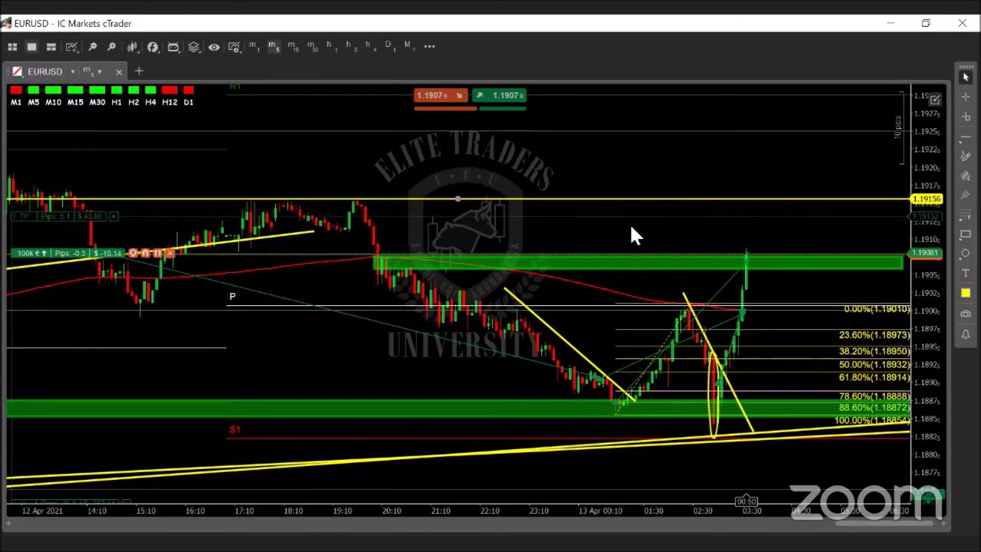
click(559, 265)
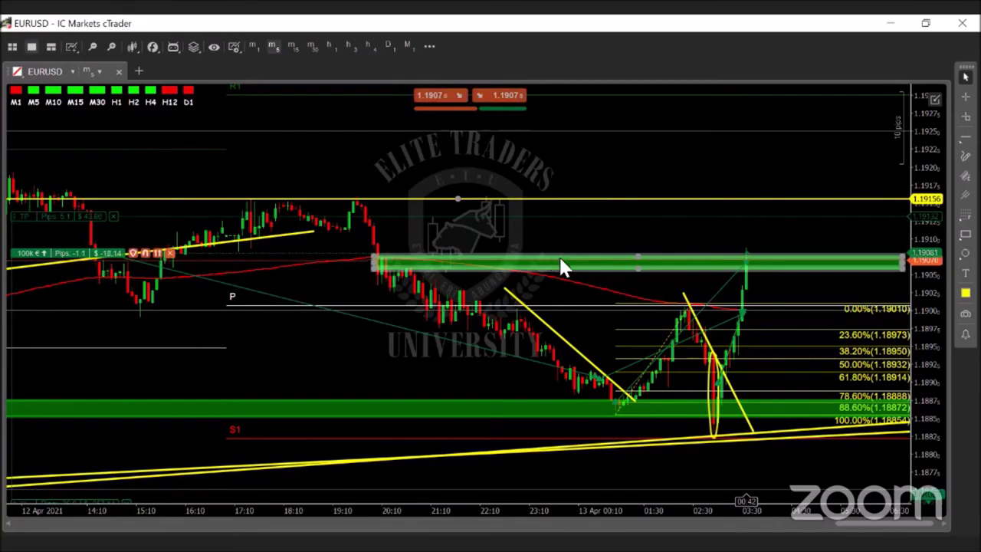
Draw a trend line from the recent low near 1.1885 up to the 1.19156 horizontal line
click(560, 265)
click(965, 137)
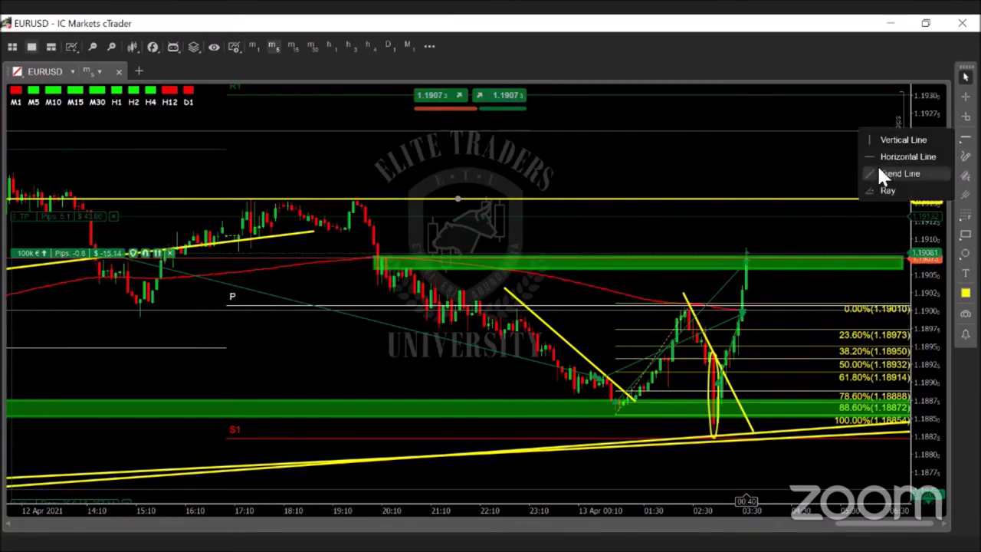
click(881, 172)
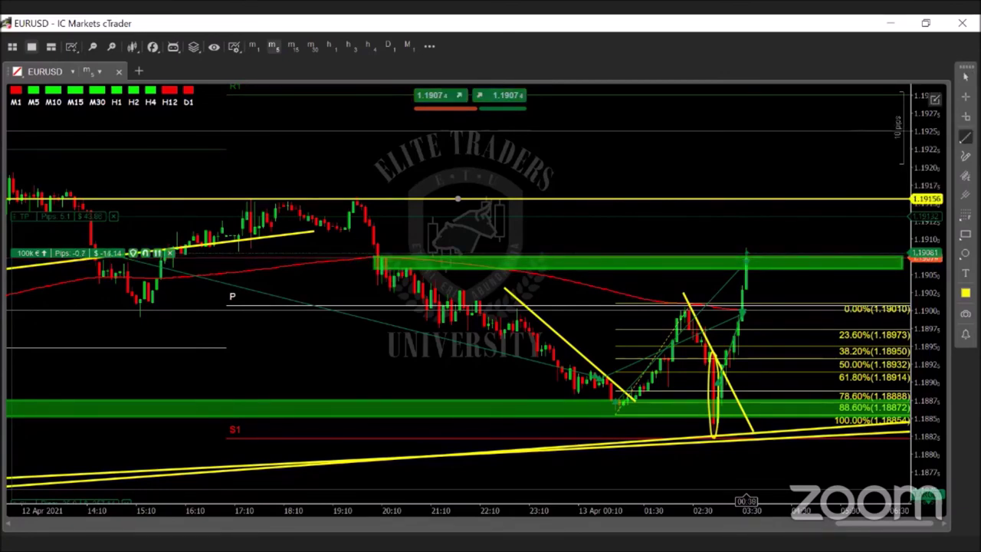
mouse_move(719, 423)
mouse_down()
mouse_move(757, 232)
mouse_move(788, 204)
mouse_move(766, 198)
mouse_up()
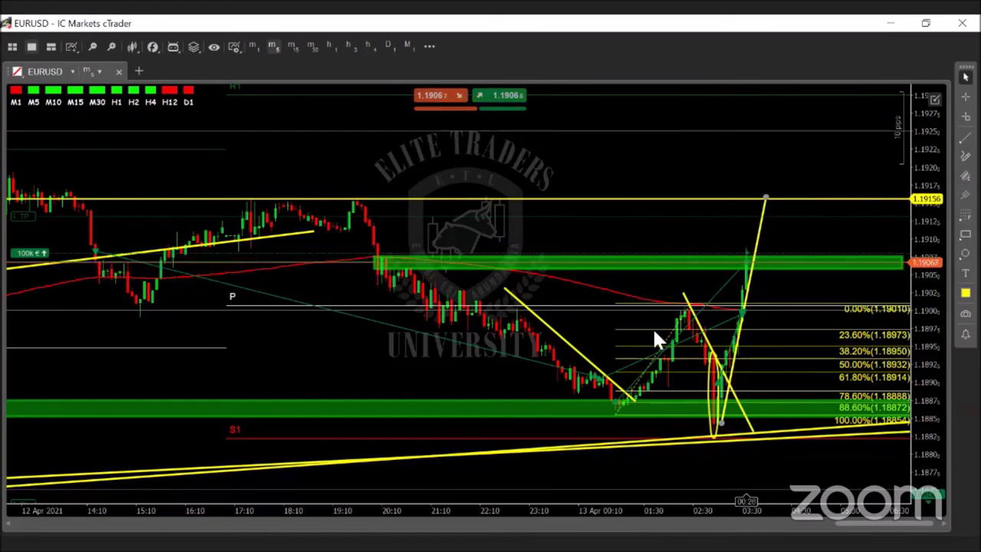
click(246, 286)
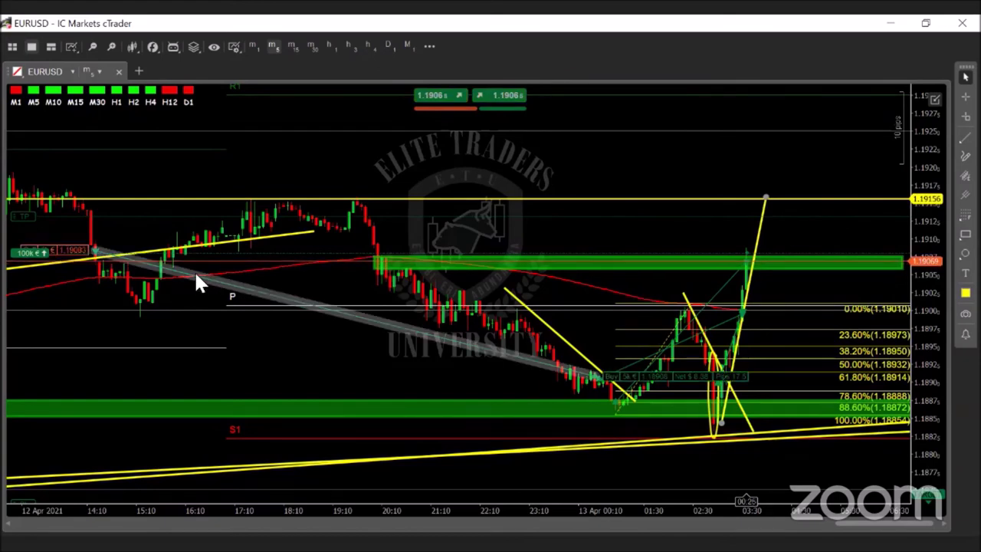
Raise the buy position's stop-loss toward entry and stretch the time axis to enlarge recent candles
mouse_move(27, 261)
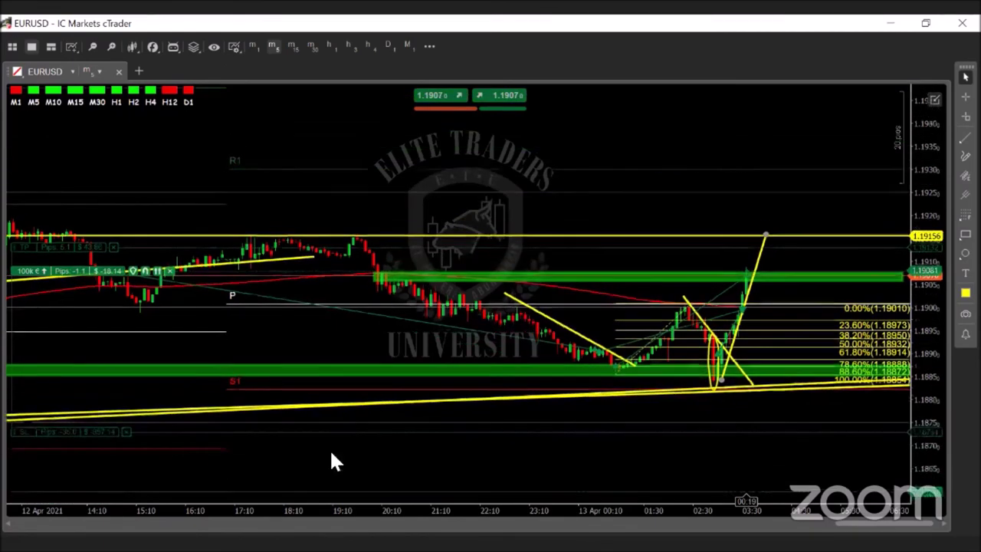
drag(39, 413, 81, 292)
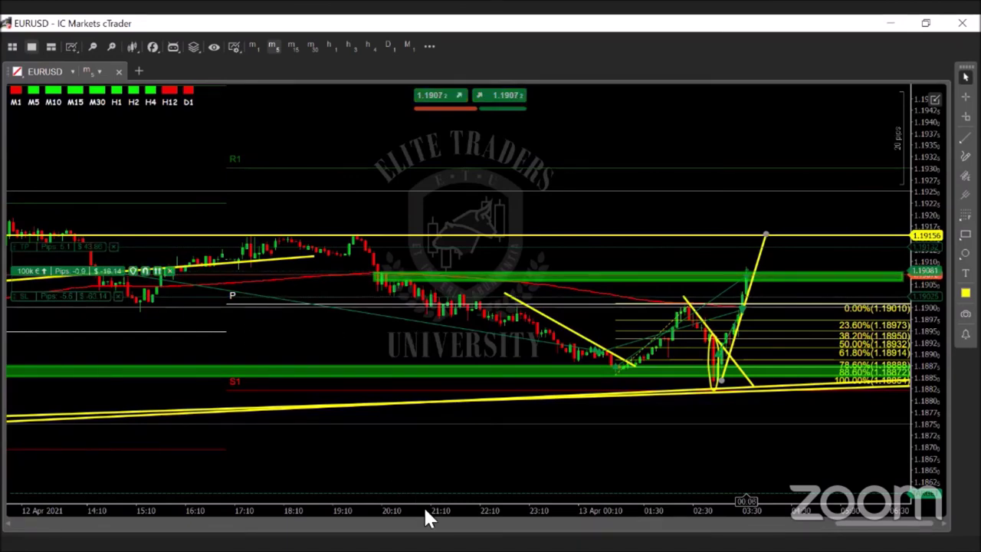
drag(464, 508, 603, 508)
Zoom in on the latest EURUSD candles around the 02:55 low and nearby Fibonacci levels
scroll(691, 358, up, 1)
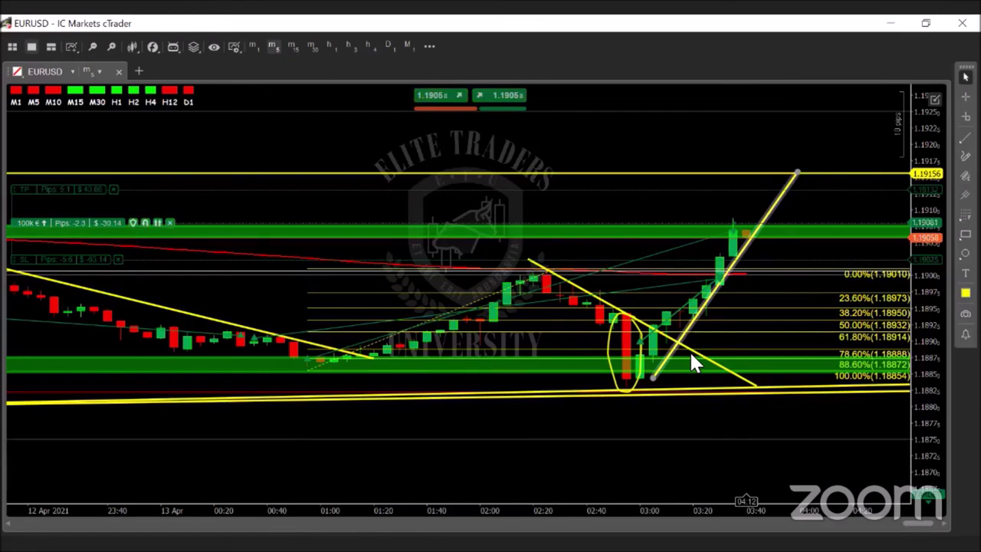
scroll(686, 508, up, 5)
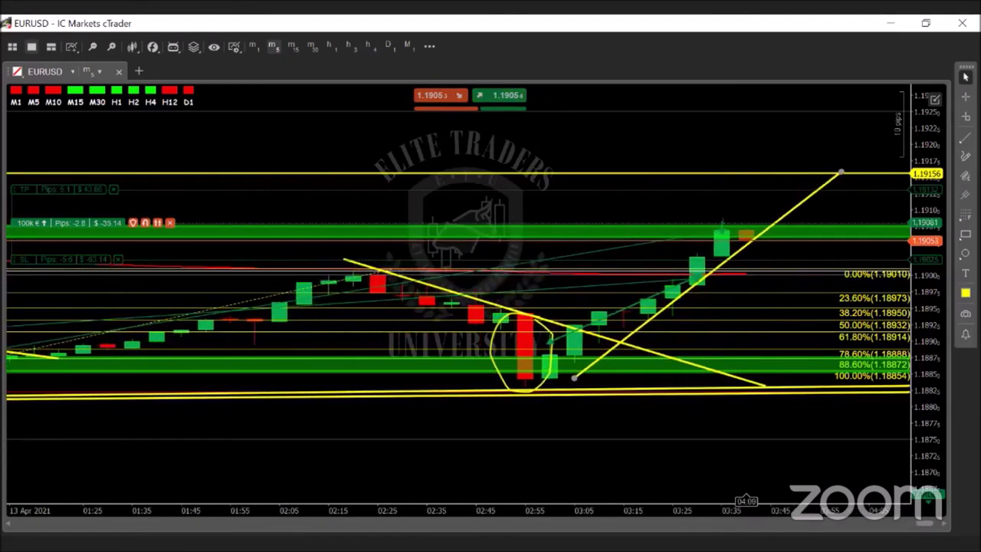
scroll(686, 508, up, 4)
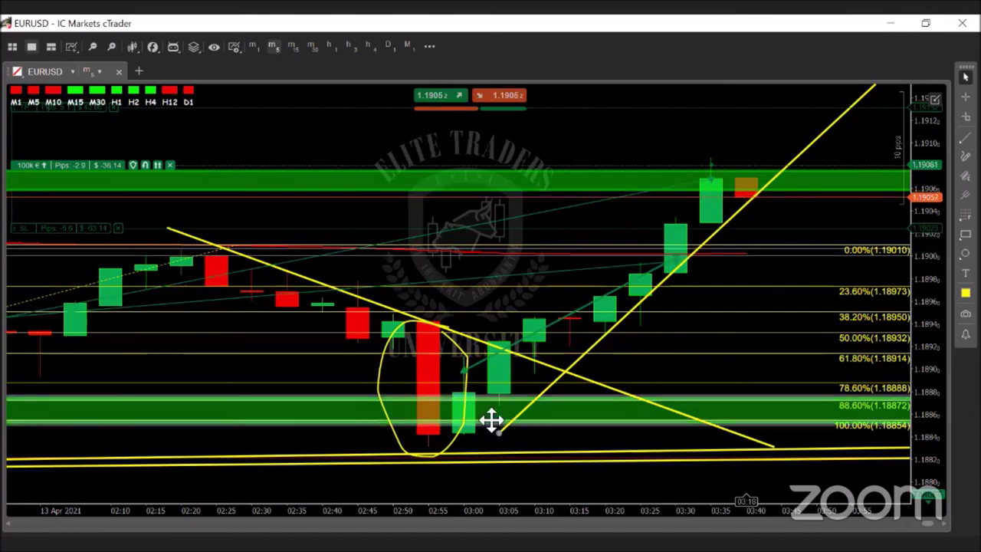
drag(324, 519, 250, 519)
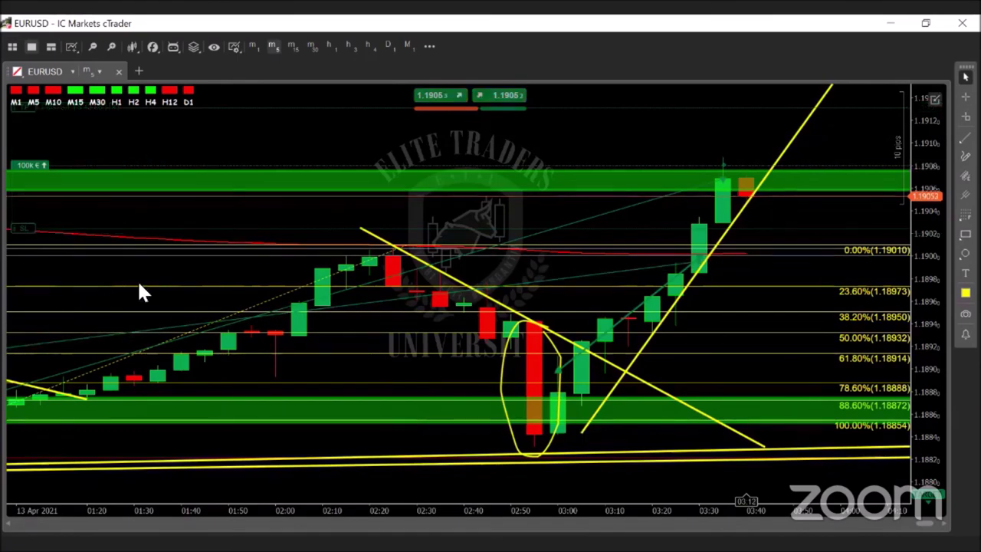
scroll(137, 282, up, 3)
scroll(512, 254, up, 10)
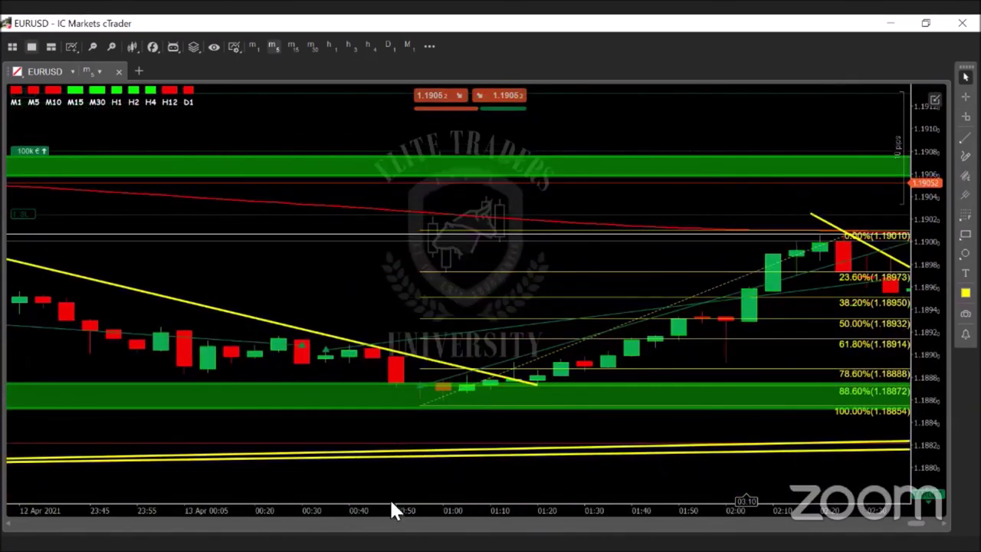
drag(334, 509, 7, 511)
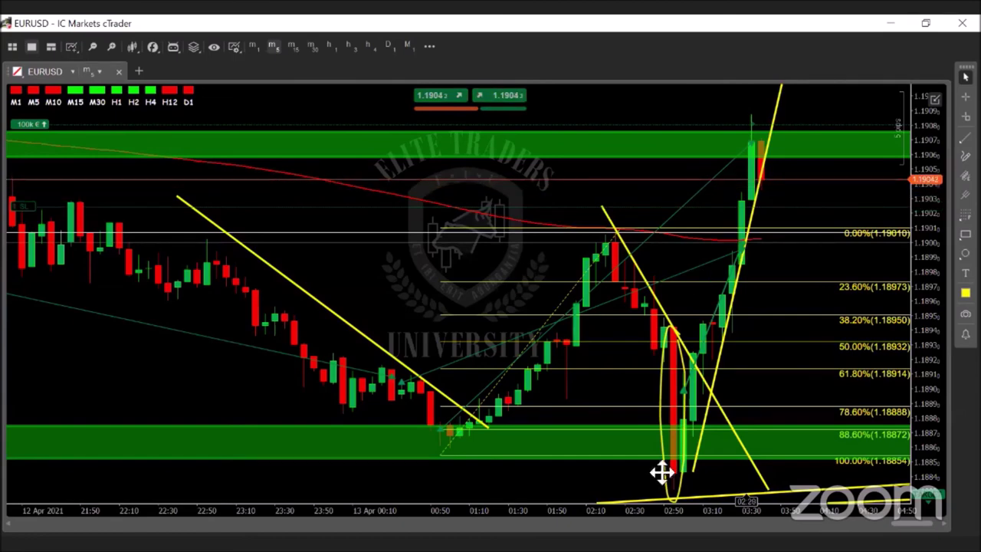
scroll(681, 510, up, 2)
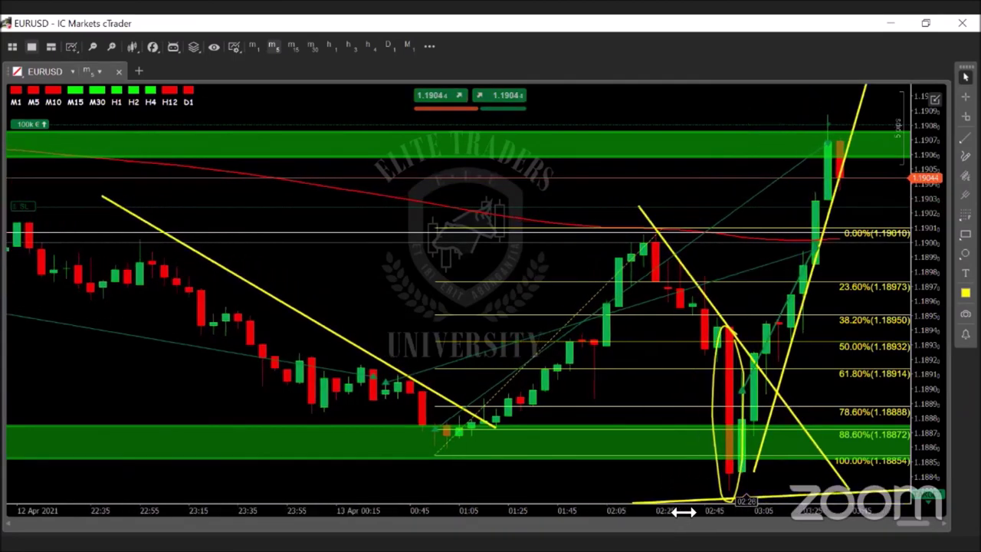
scroll(681, 511, up, 1)
scroll(598, 391, down, 3)
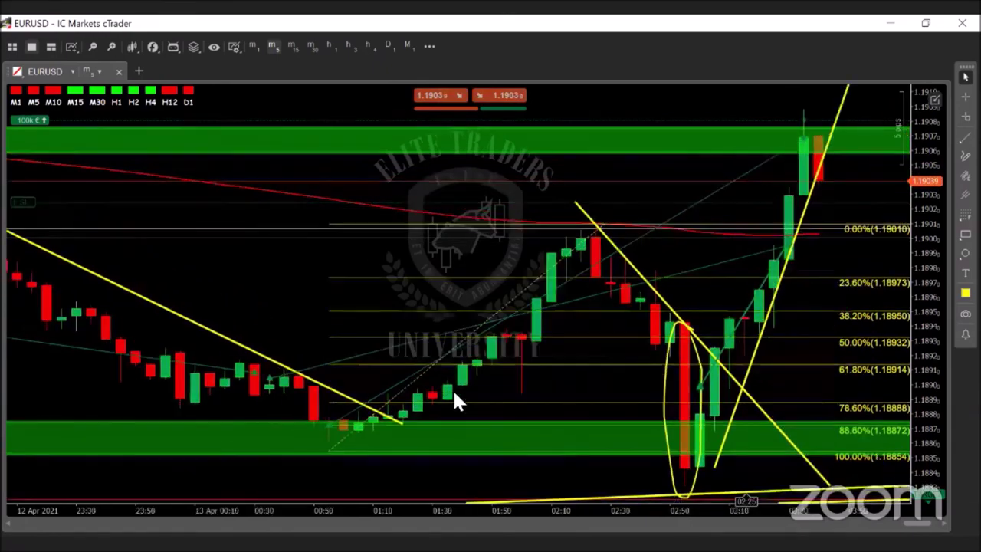
scroll(582, 511, up, 5)
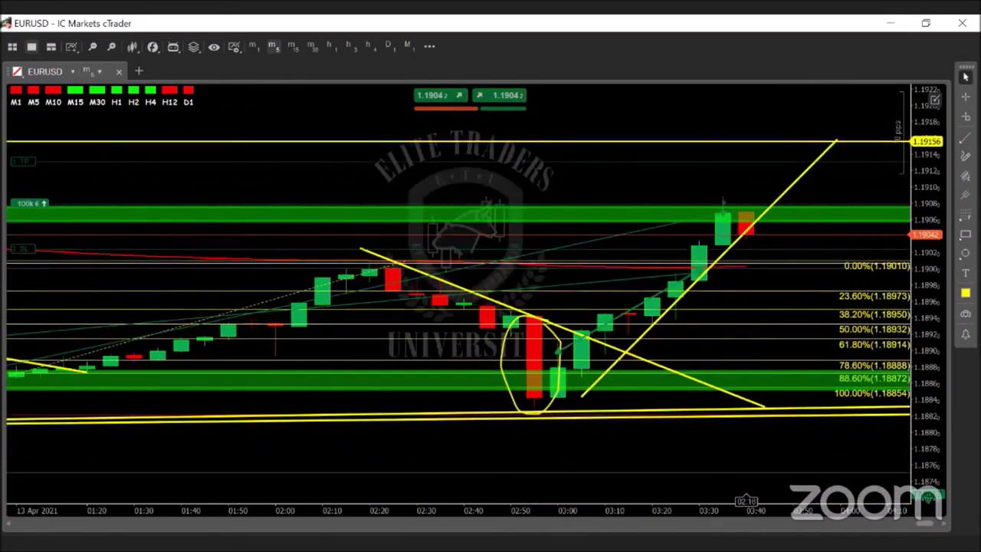
Zoom out the time axis and pan back to show candles since about 22:00
scroll(460, 510, up, 2)
scroll(460, 307, up, 2)
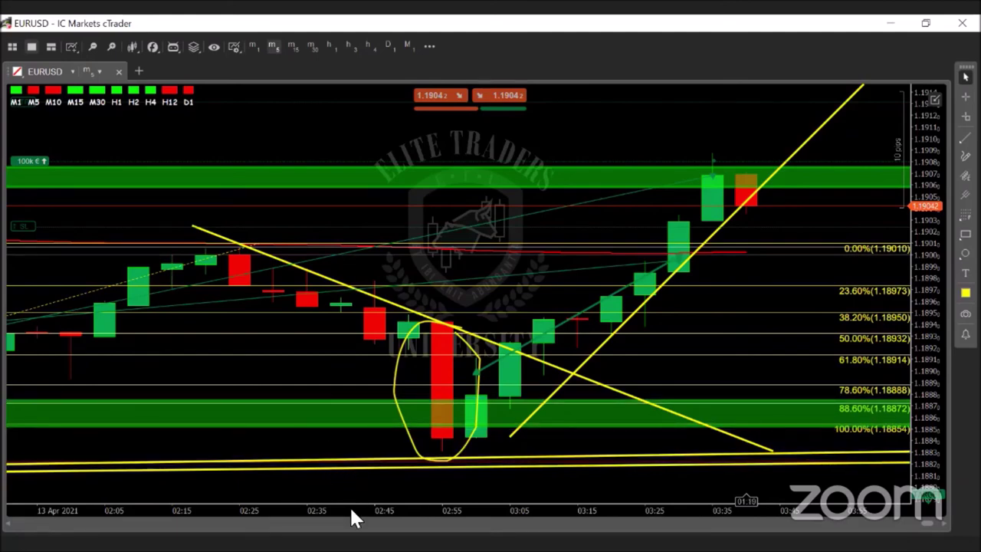
scroll(351, 512, down, 1)
scroll(350, 505, down, 2)
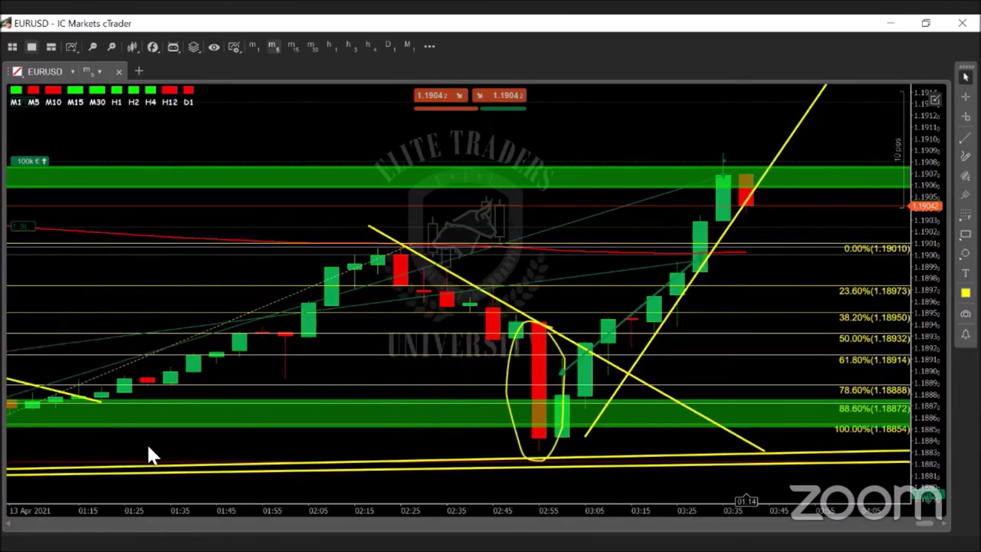
drag(311, 462, 59, 493)
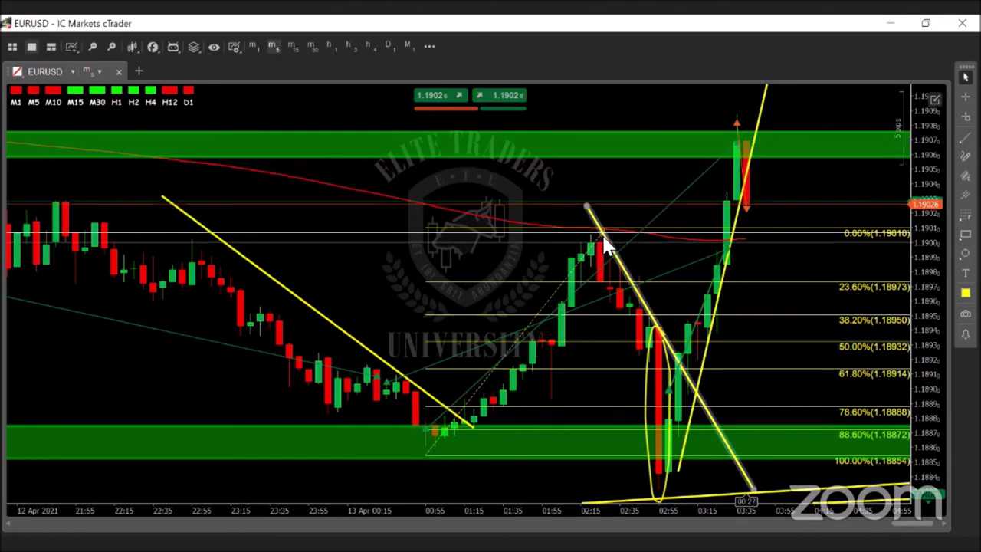
Nudge the lower green zone and re-anchor the Fibonacci retracement from the 1.19087 high to the 02:55 low
drag(429, 458, 475, 429)
click(425, 453)
drag(505, 488, 580, 480)
drag(608, 368, 695, 295)
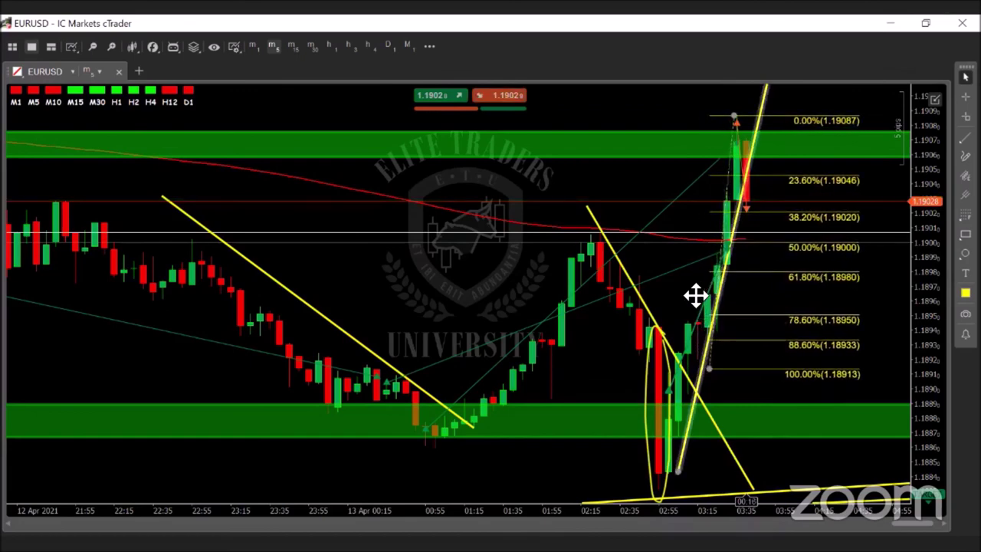
drag(709, 368, 660, 492)
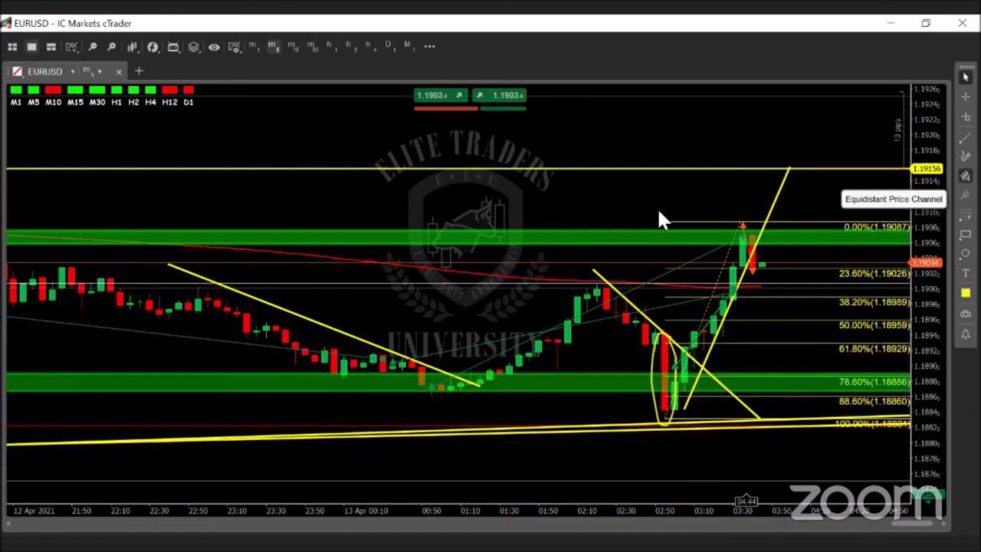
Get ready to sketch the freehand projected path from the latest high toward the 61.8% level
mouse_move(964, 215)
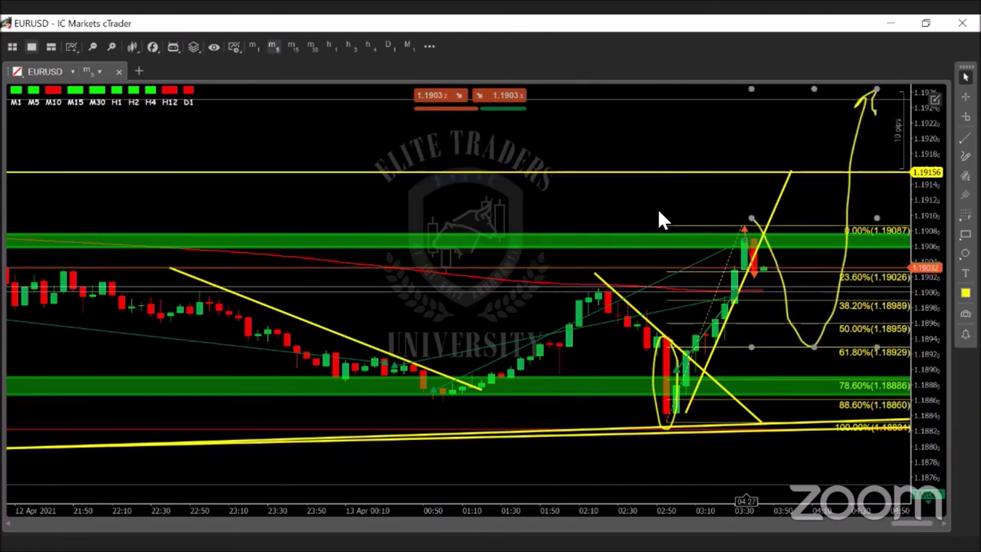
mouse_move(690, 401)
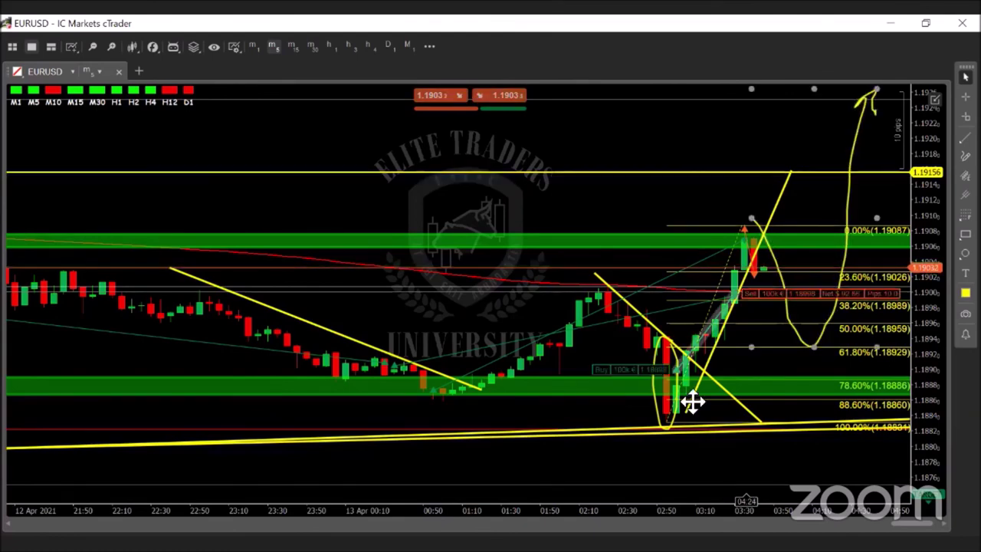